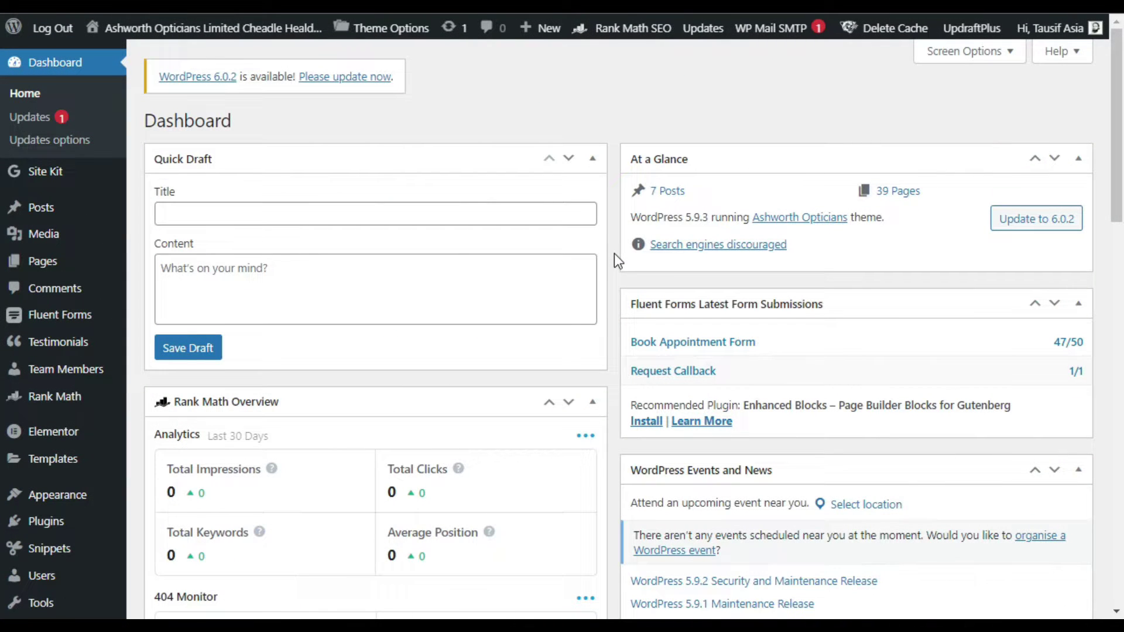
Step: Search the plugins available for adding to the site for "unlimited elements"
{"action": "scroll", "coordinate": [613, 254], "scroll_direction": "down", "scroll_amount": 6}
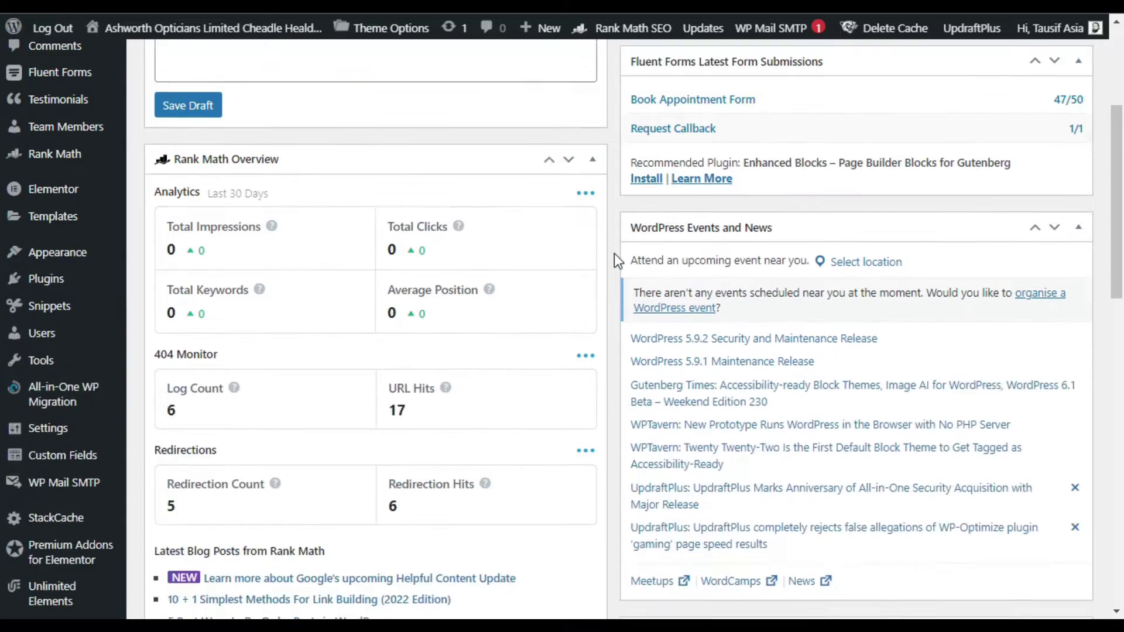
{"action": "mouse_move", "coordinate": [51, 175]}
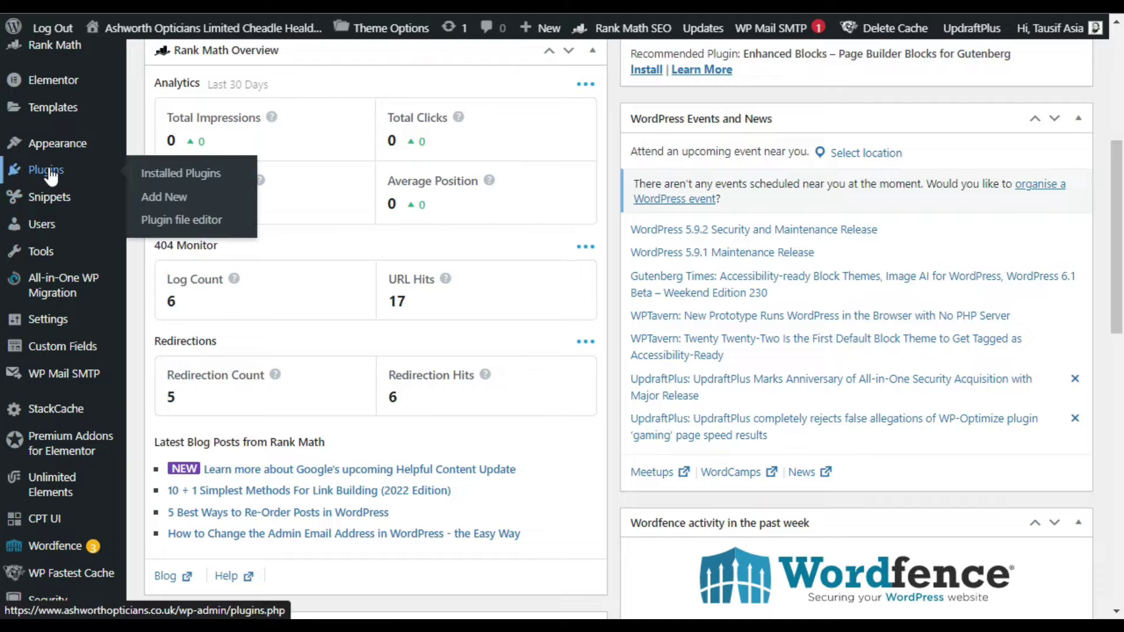
{"action": "left_click", "coordinate": [157, 202]}
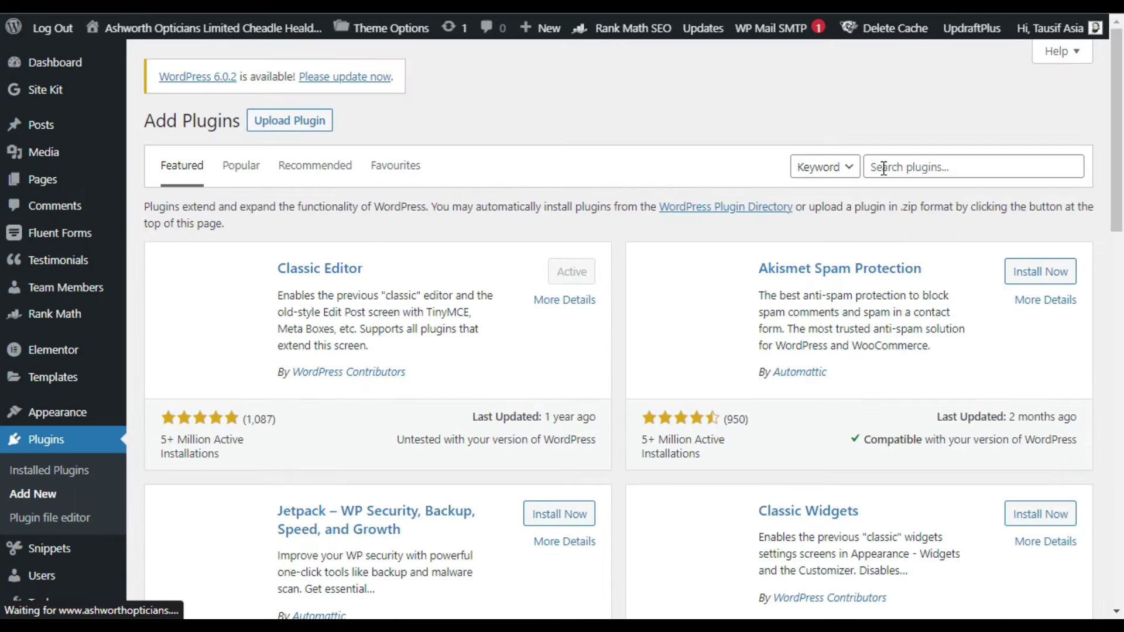
{"action": "left_click", "coordinate": [887, 168]}
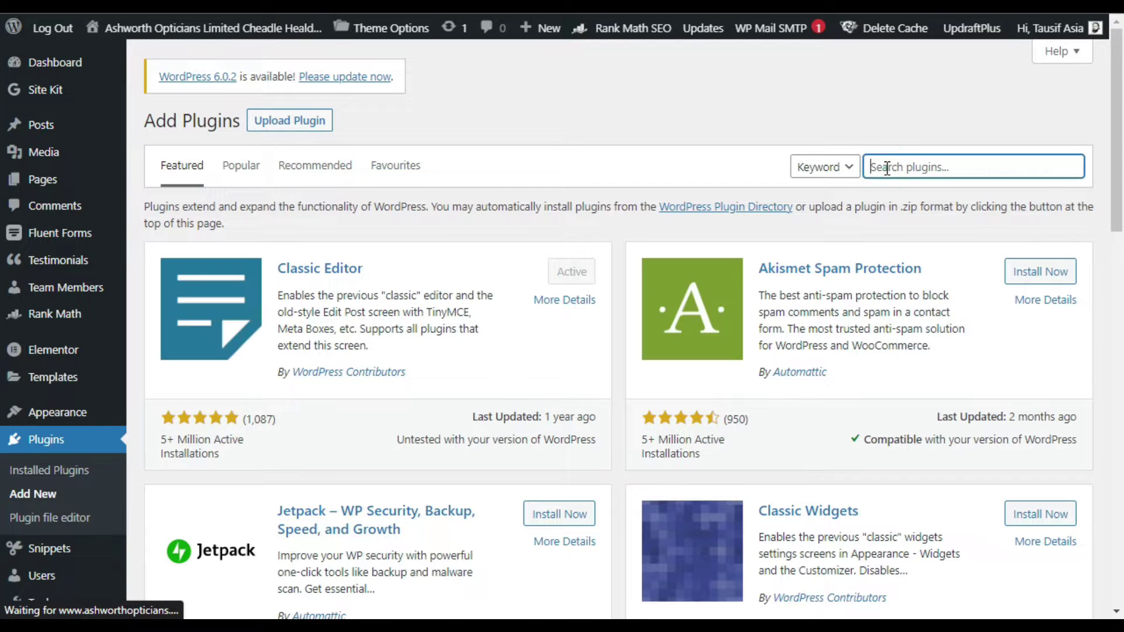
{"action": "type", "text": "unlimited elements"}
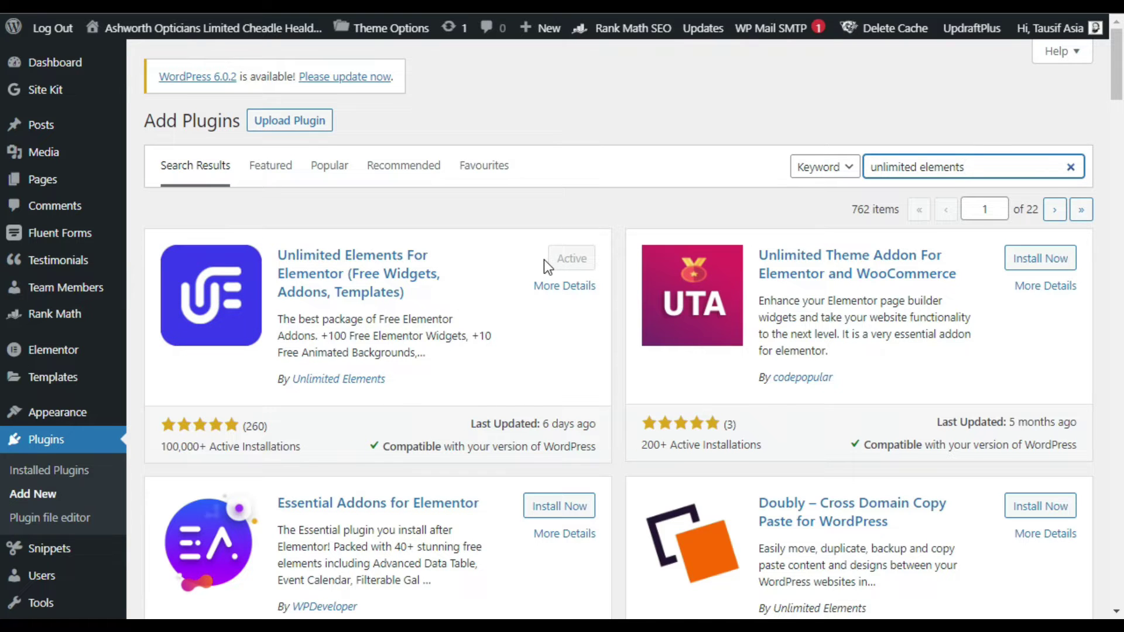
Step: Open the widget library of the Unlimited Elements plugin
{"action": "scroll", "coordinate": [527, 266], "scroll_direction": "down", "scroll_amount": 2}
{"action": "scroll", "coordinate": [612, 249], "scroll_direction": "up", "scroll_amount": 2}
{"action": "scroll", "coordinate": [607, 245], "scroll_direction": "down", "scroll_amount": 7}
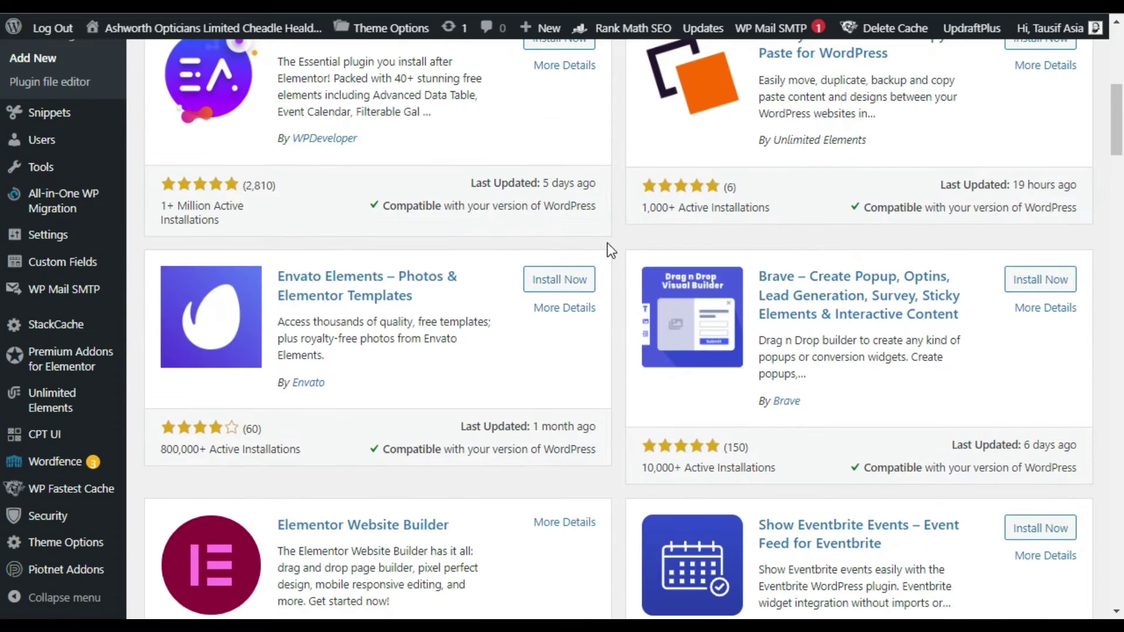
{"action": "mouse_move", "coordinate": [41, 412]}
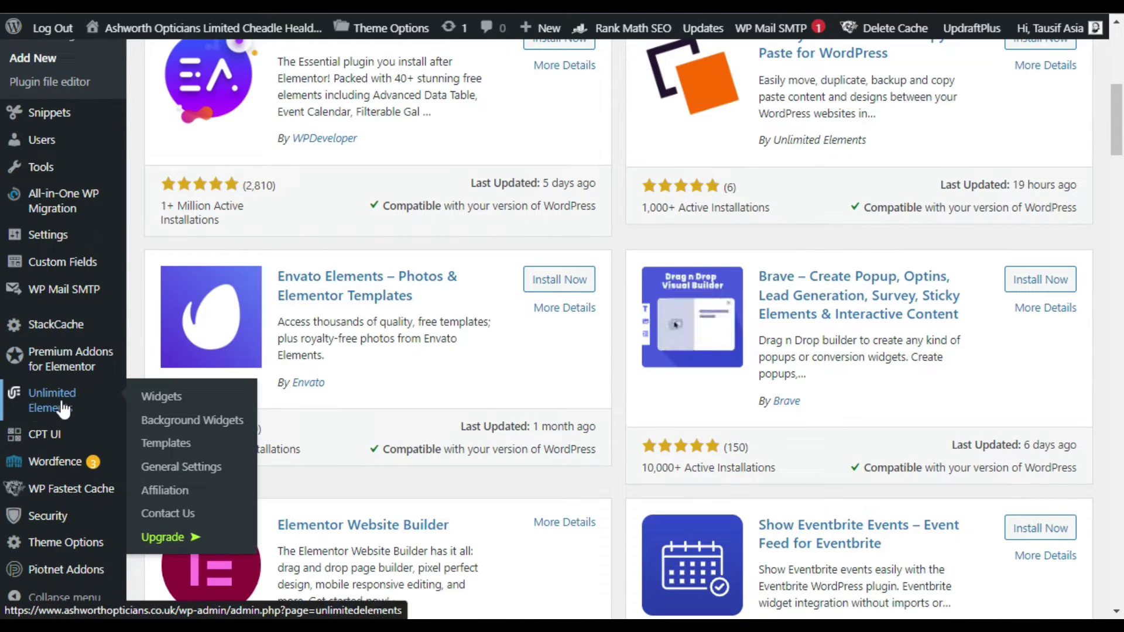
{"action": "left_click", "coordinate": [179, 397]}
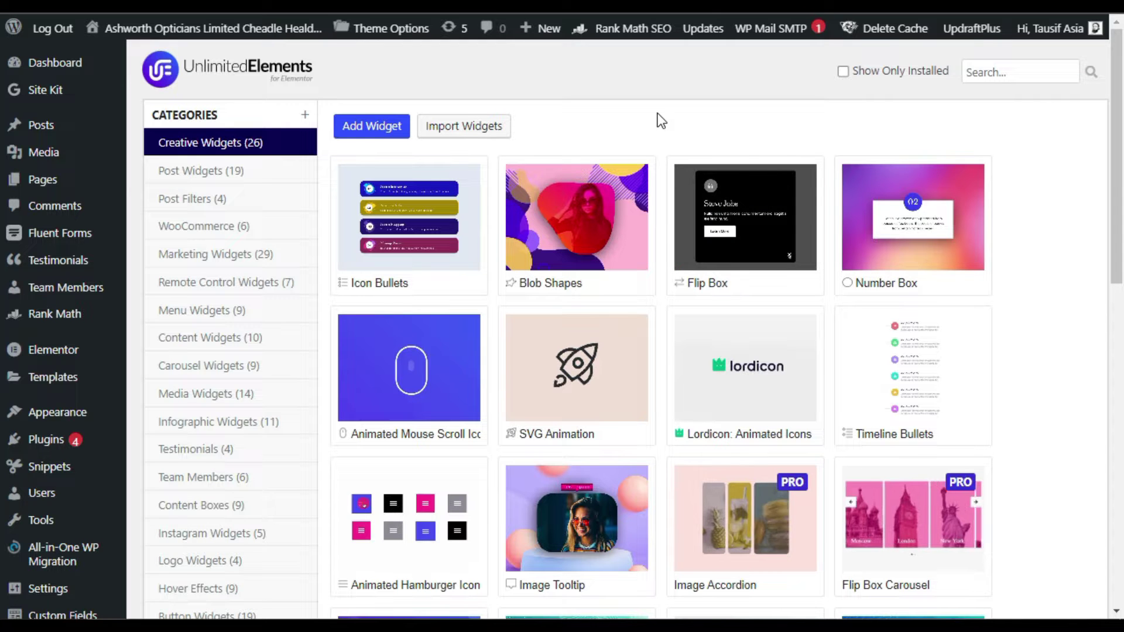
Step: Browse the Unlimited Elements widgets and search them for "overlay button"
{"action": "scroll", "coordinate": [660, 120], "scroll_direction": "down", "scroll_amount": 2}
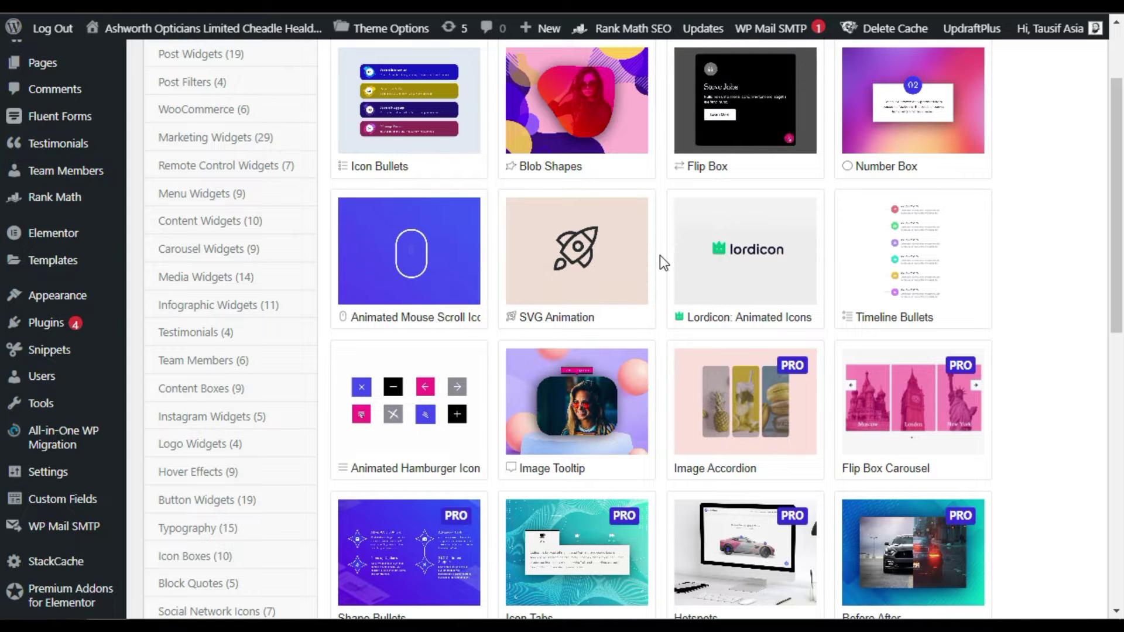
{"action": "scroll", "coordinate": [661, 261], "scroll_direction": "down", "scroll_amount": 2}
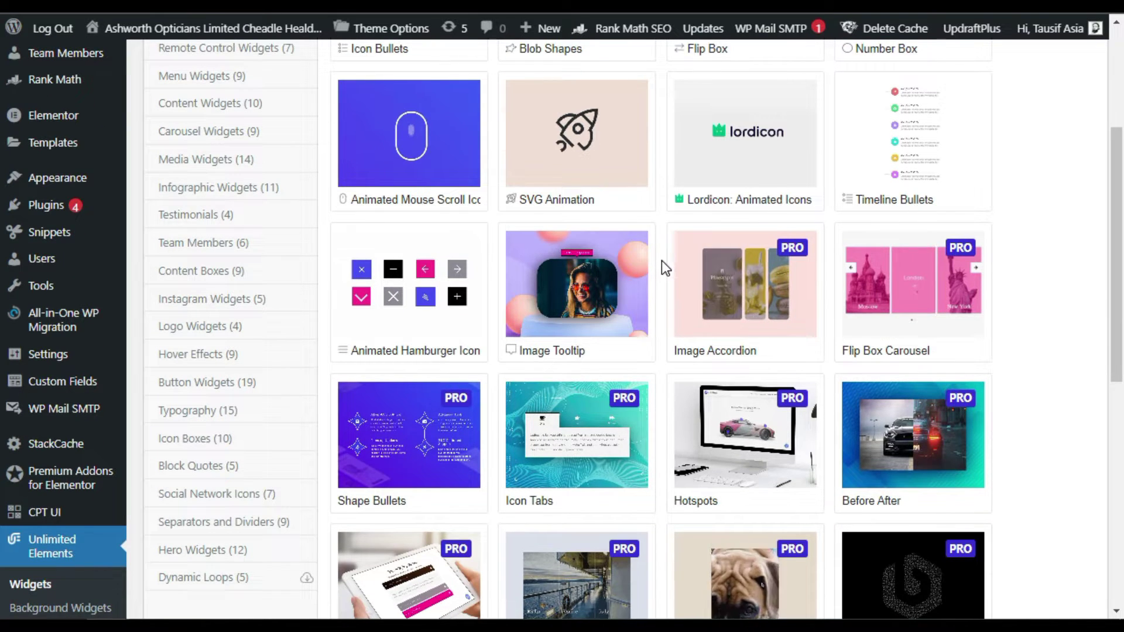
{"action": "scroll", "coordinate": [662, 261], "scroll_direction": "up", "scroll_amount": 4}
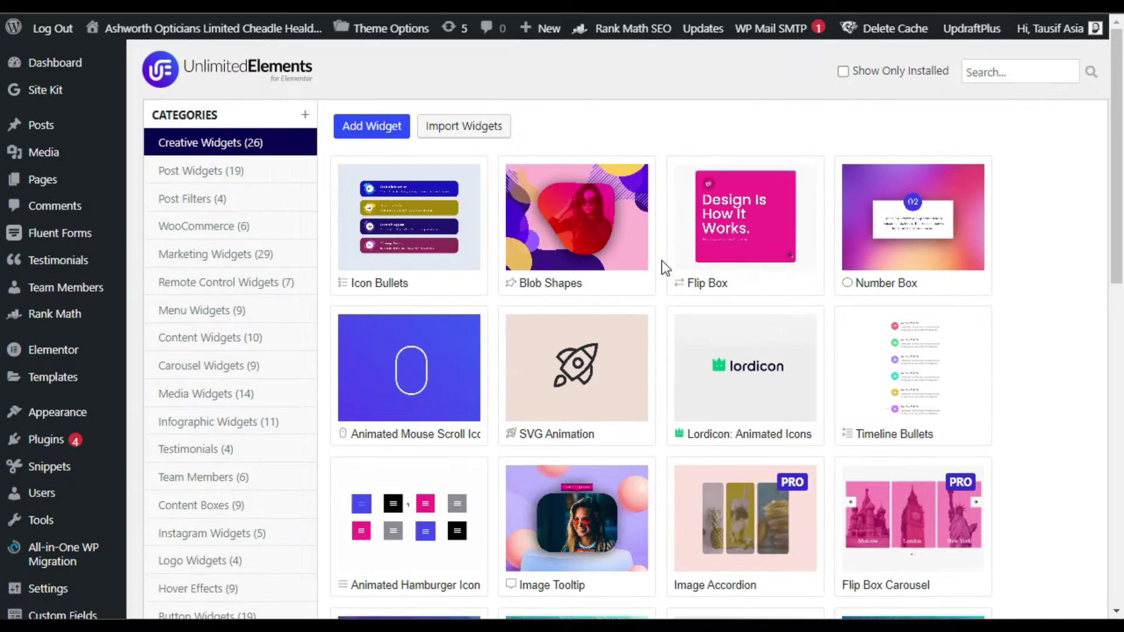
{"action": "left_click", "coordinate": [1017, 74]}
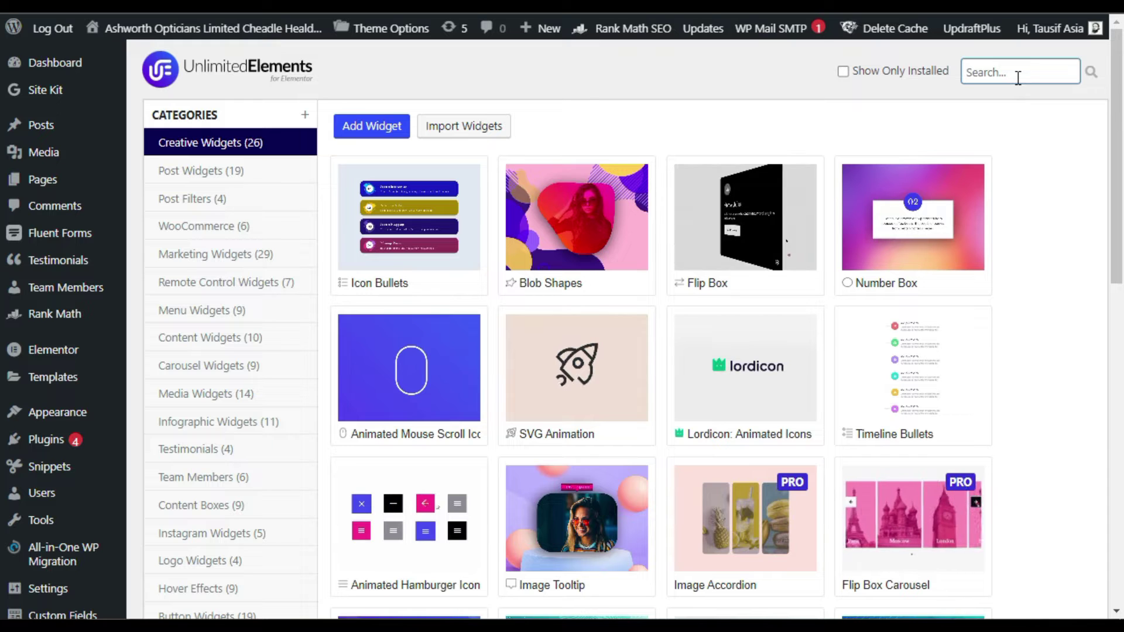
{"action": "type", "text": "overlay button"}
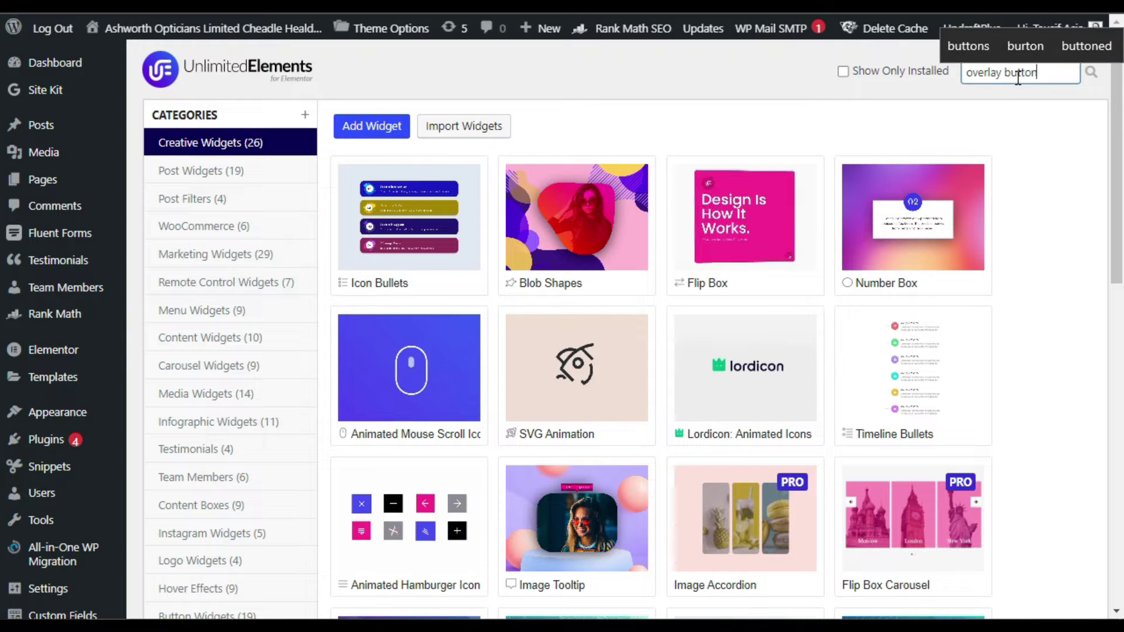
{"action": "mouse_move", "coordinate": [391, 237]}
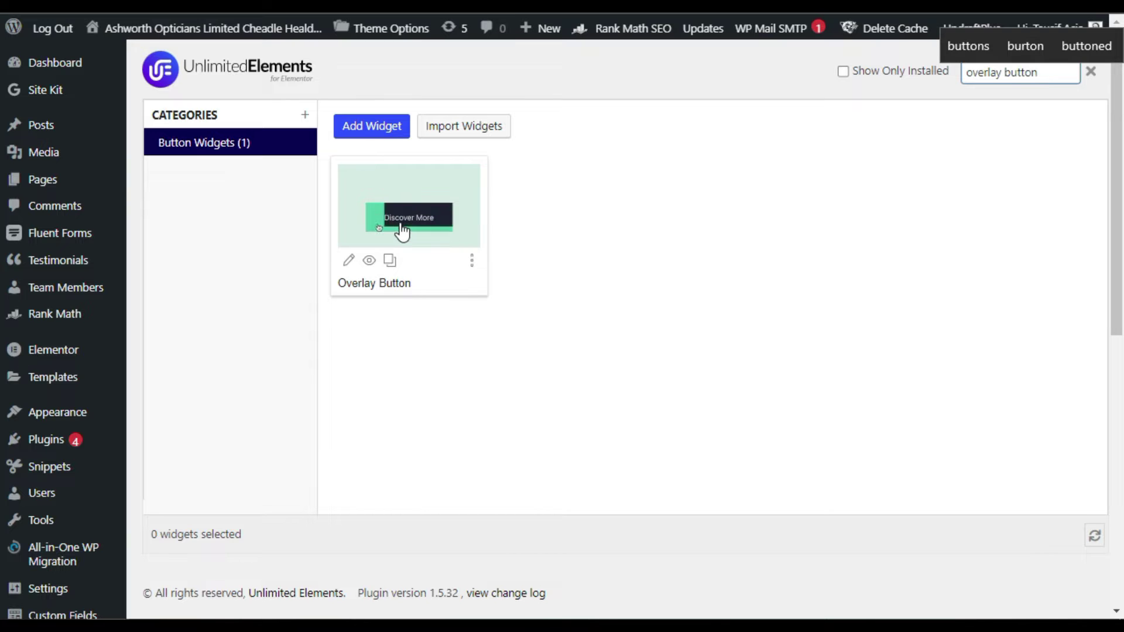
{"action": "left_click", "coordinate": [693, 271]}
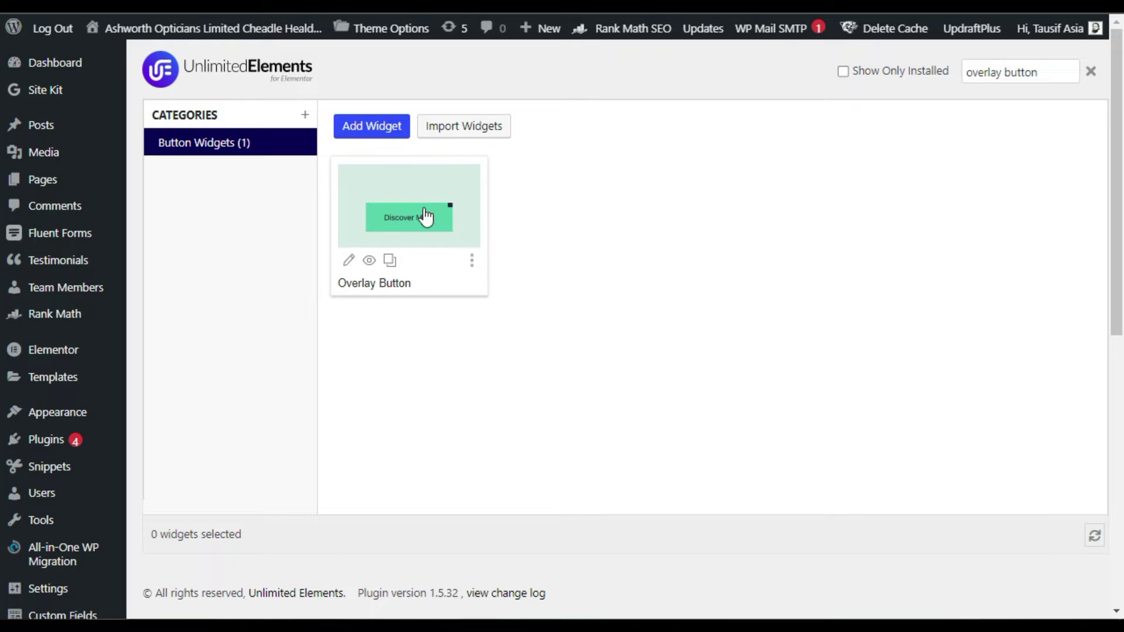
{"action": "left_click", "coordinate": [575, 240]}
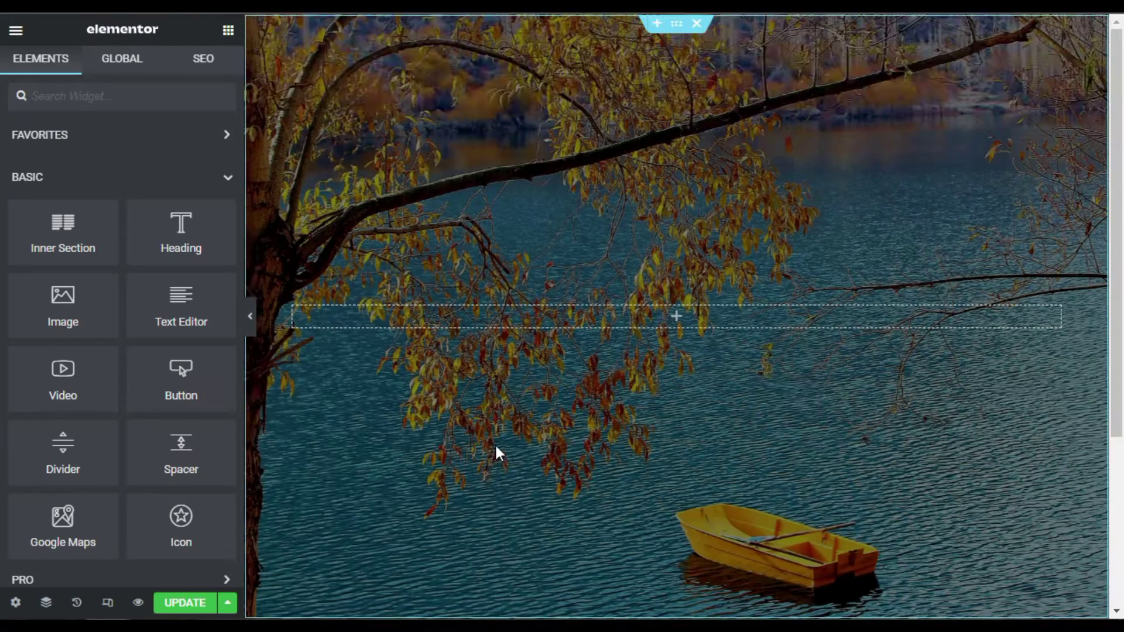
Step: Add a Heading widget to the empty column over the image slider, titled "Full Screen Image Slider" and centre-aligned
{"action": "scroll", "coordinate": [468, 422], "scroll_direction": "down", "scroll_amount": 3}
{"action": "scroll", "coordinate": [492, 416], "scroll_direction": "up", "scroll_amount": 3}
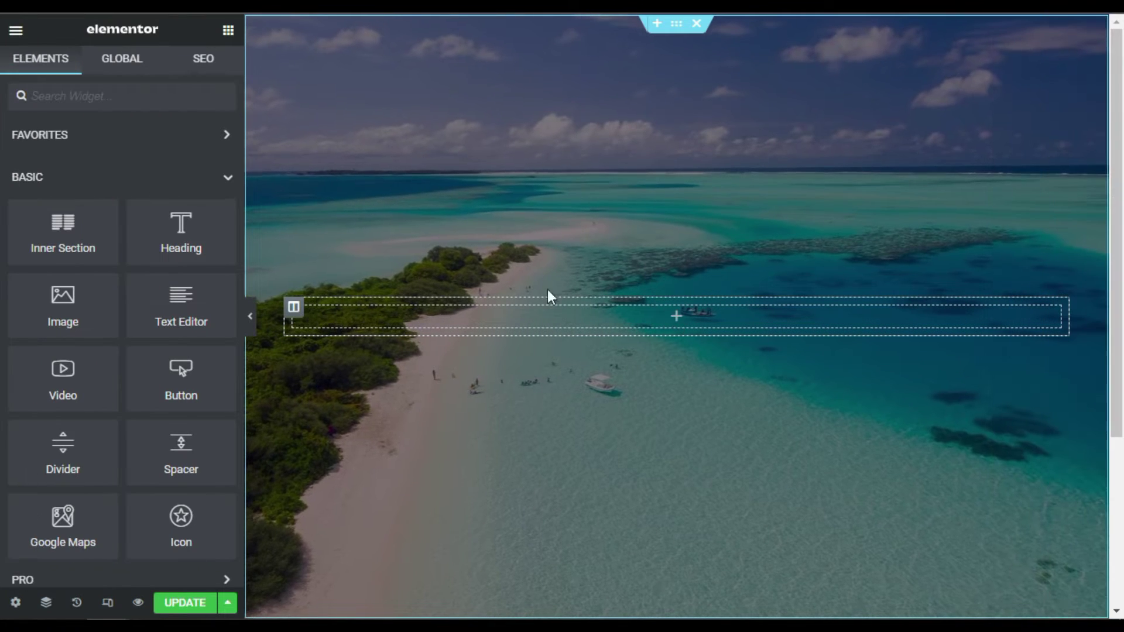
{"action": "left_click_drag", "start_coordinate": [176, 227], "coordinate": [686, 314]}
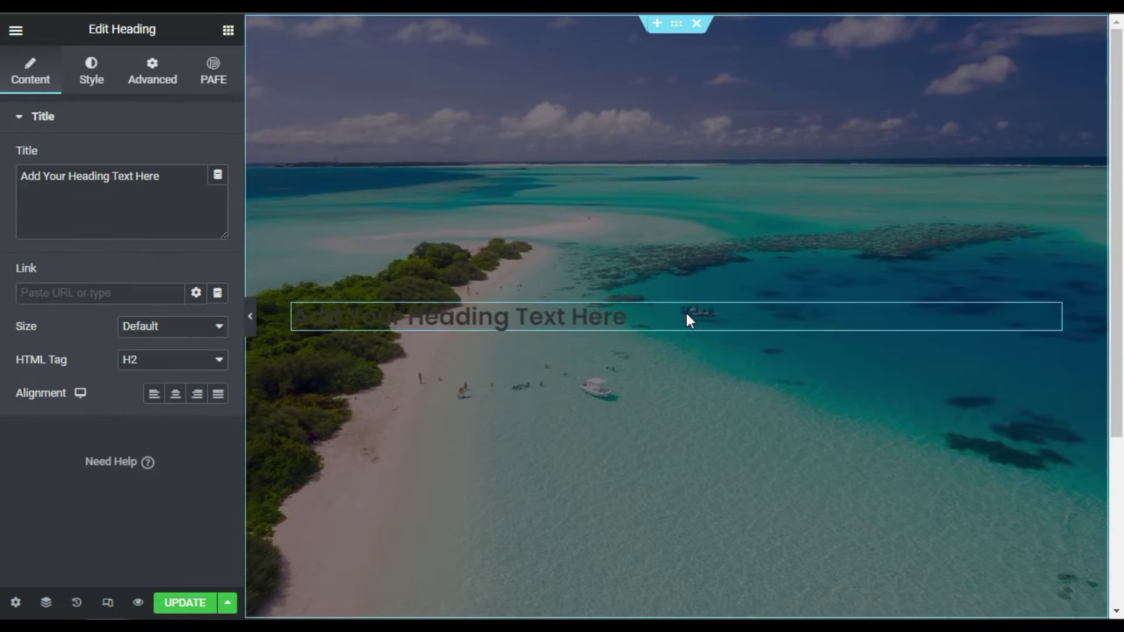
{"action": "left_click", "coordinate": [105, 208]}
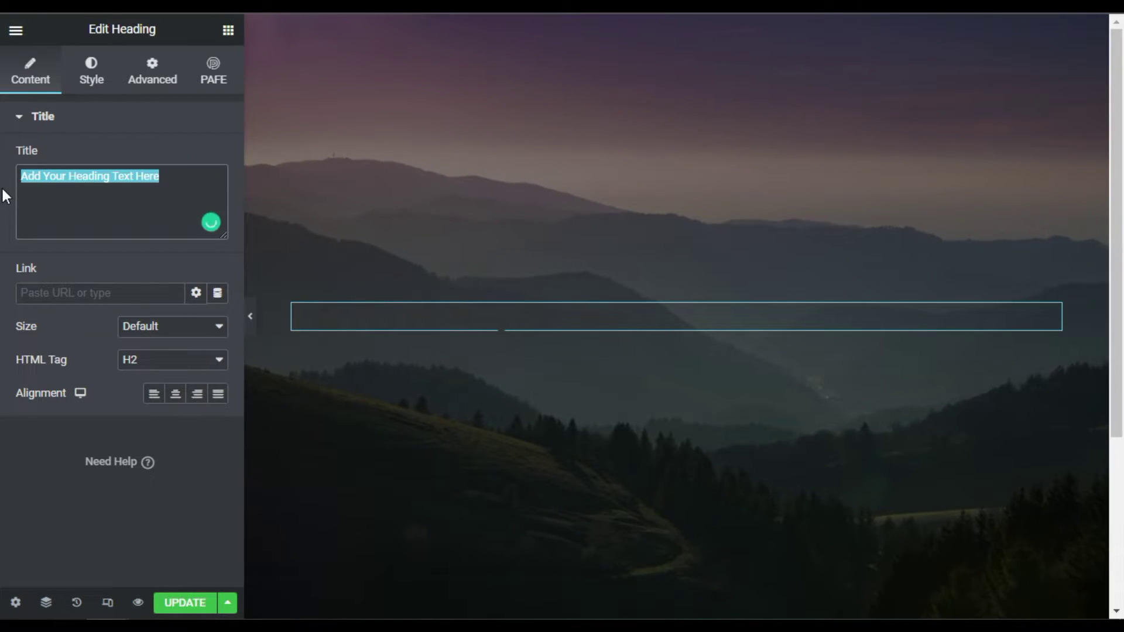
{"action": "type", "text": "Full Screen Image Slider"}
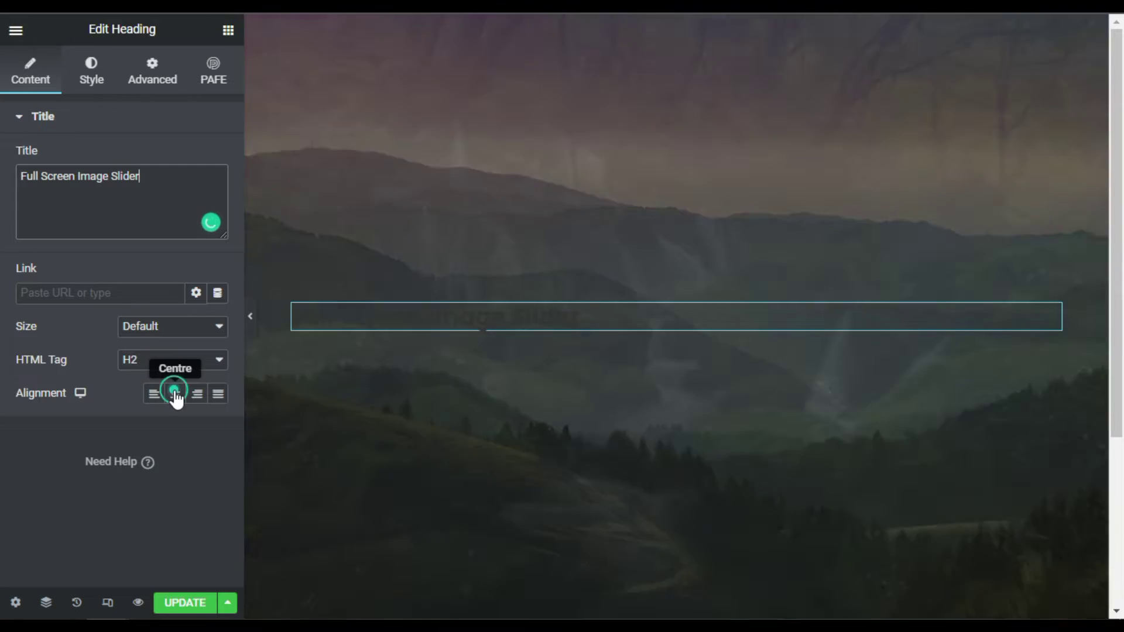
{"action": "left_click", "coordinate": [175, 394]}
Step: Set the heading's text colour to white
{"action": "left_click", "coordinate": [89, 84]}
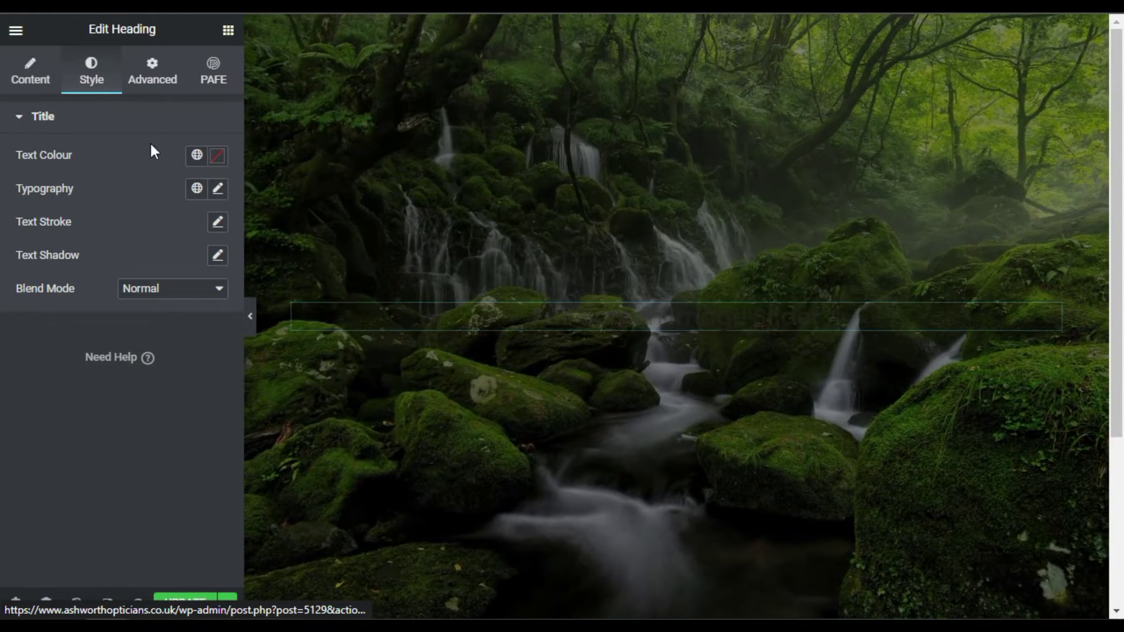
{"action": "left_click", "coordinate": [218, 154]}
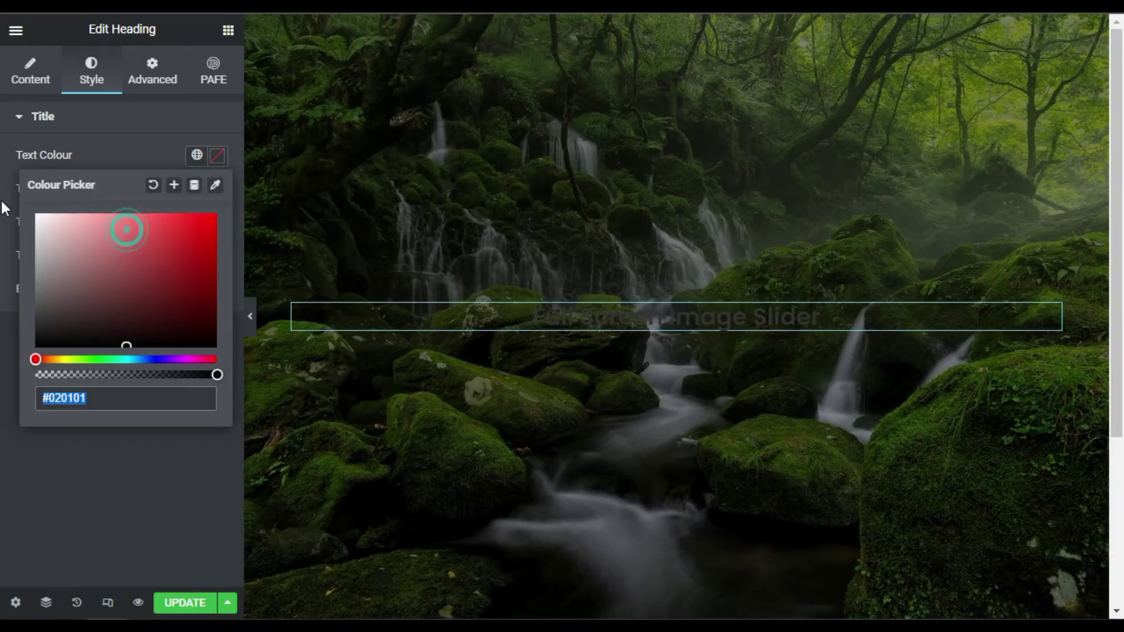
{"action": "left_click_drag", "start_coordinate": [126, 230], "coordinate": [36, 214]}
{"action": "left_click", "coordinate": [120, 151]}
Step: Set the heading's typography to a size of 70 px and a weight of 700
{"action": "left_click", "coordinate": [218, 190]}
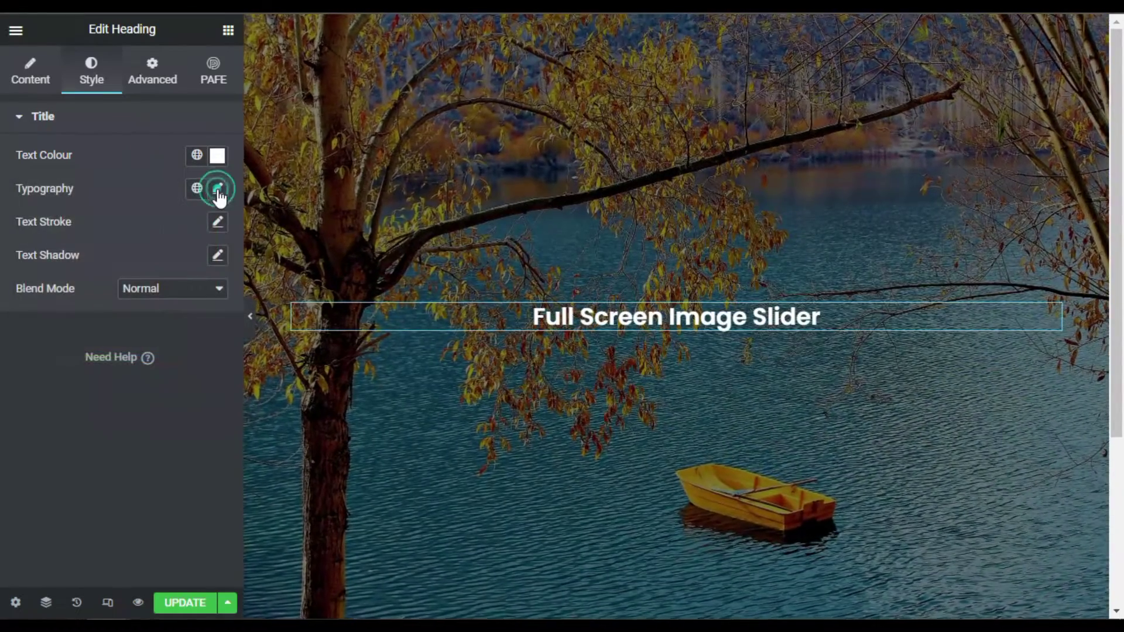
{"action": "left_click", "coordinate": [188, 314]}
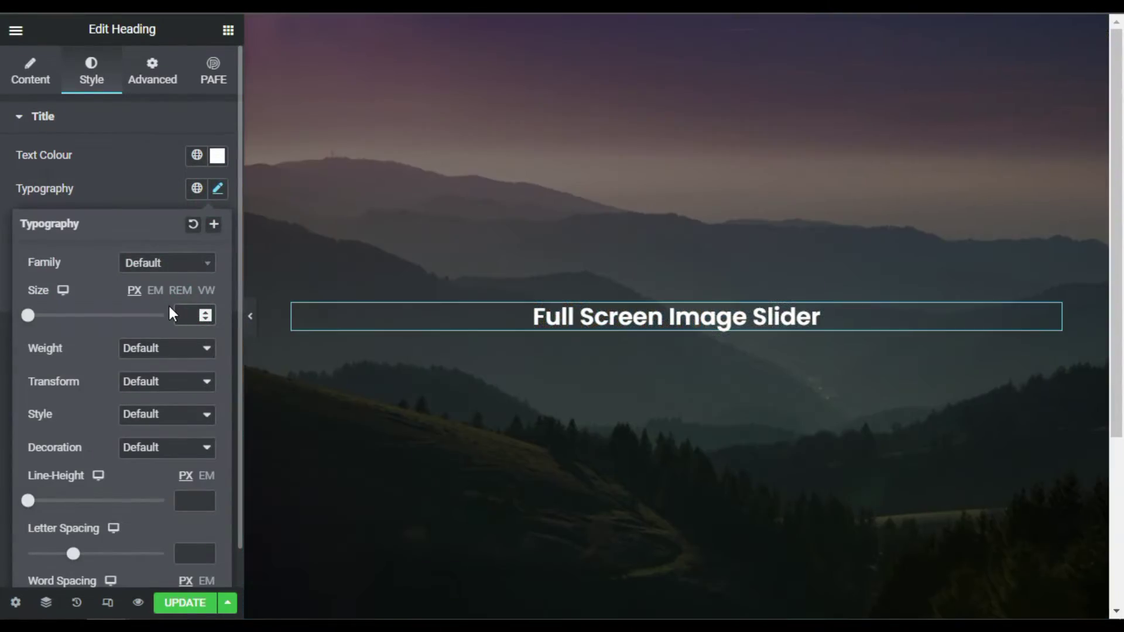
{"action": "type", "text": "70"}
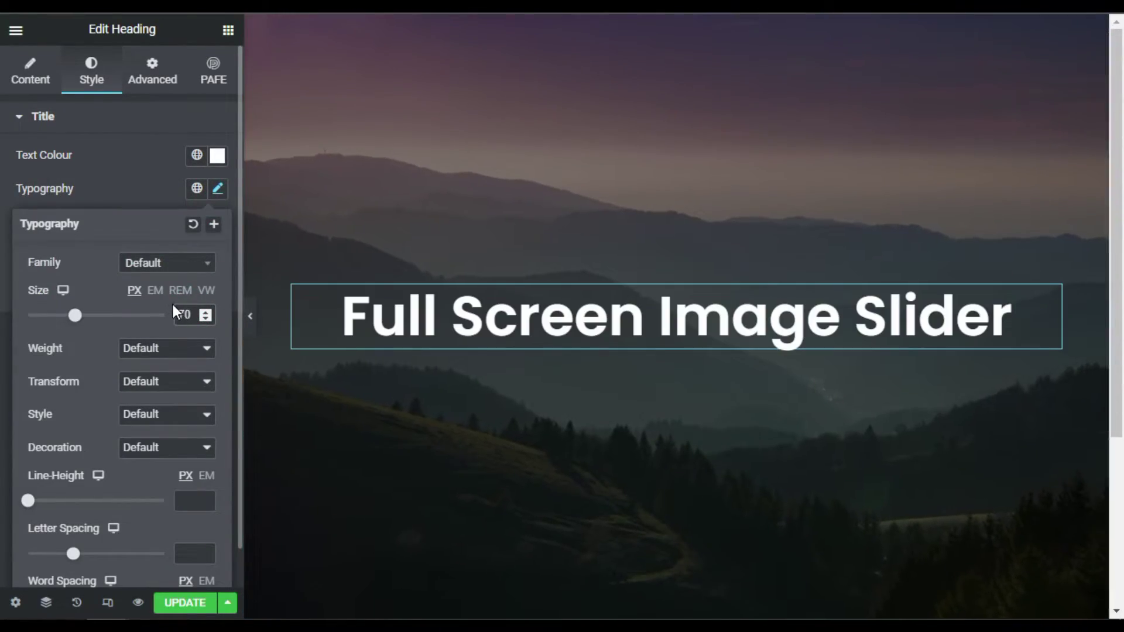
{"action": "left_click", "coordinate": [151, 350]}
{"action": "left_click", "coordinate": [181, 465]}
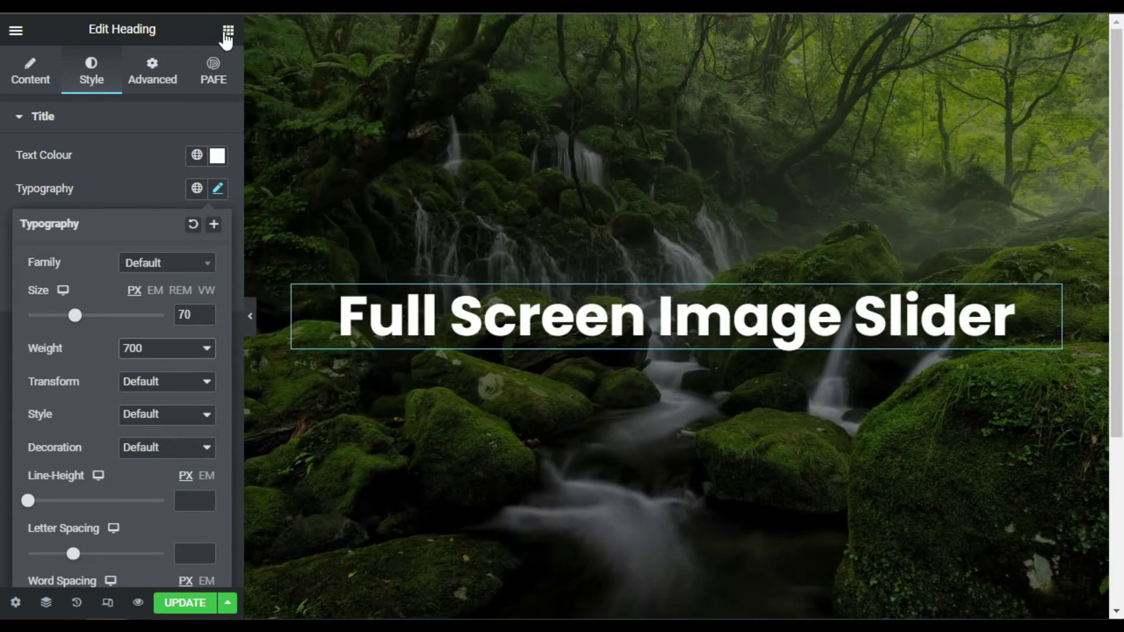
Step: Add a Text Editor widget below the heading with the text "Click On the Button To View More Video"
{"action": "left_click", "coordinate": [227, 32]}
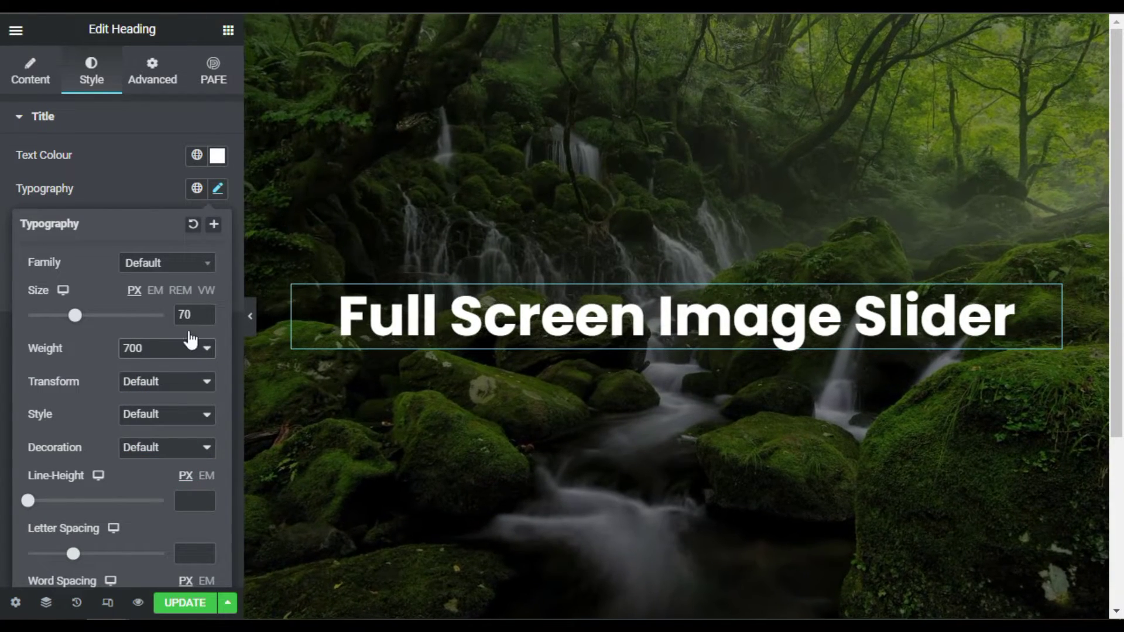
{"action": "left_click", "coordinate": [227, 32]}
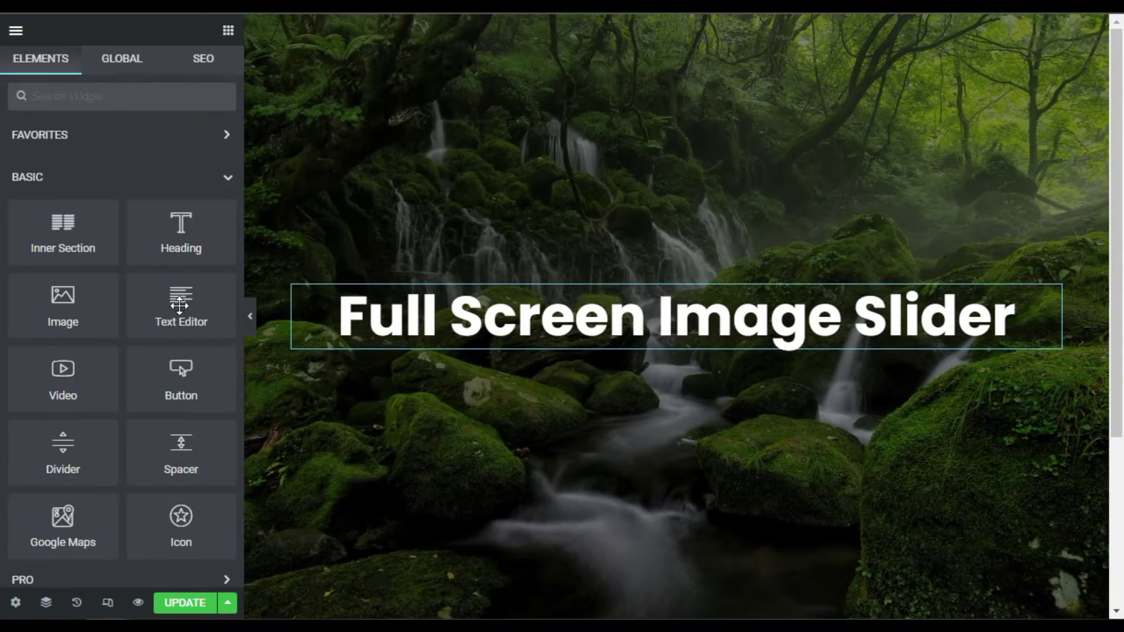
{"action": "left_click_drag", "start_coordinate": [180, 305], "coordinate": [609, 393]}
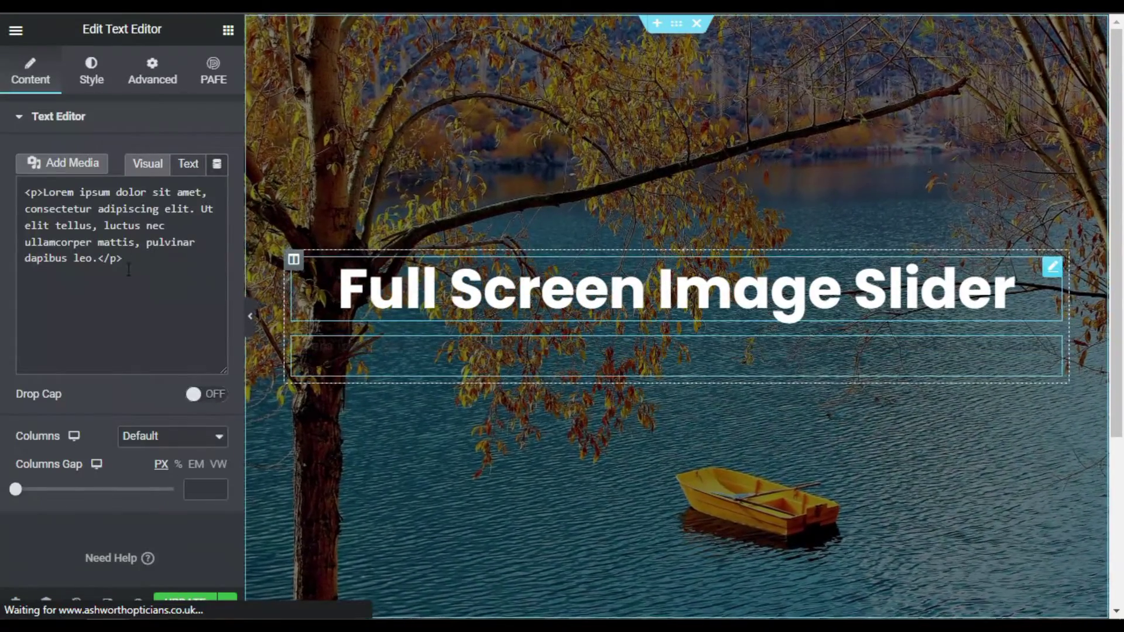
{"action": "key", "text": "ctrl+a"}
{"action": "type", "text": "Click On the Button To View More Video"}
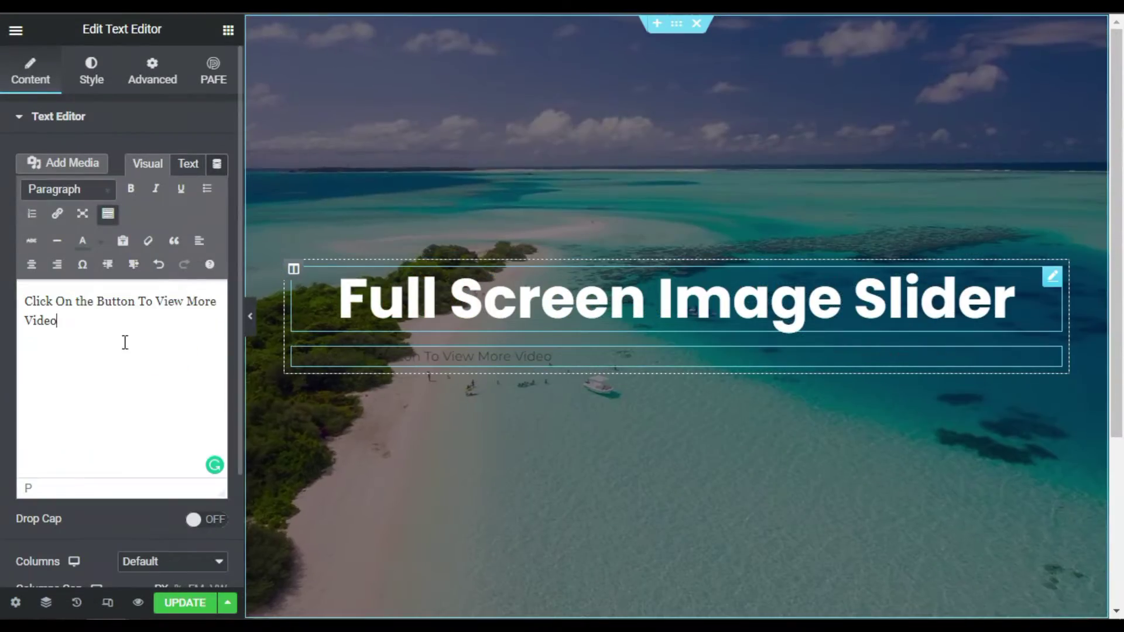
Step: Centre-align the text below the heading and set its colour to white, #FFFFFF
{"action": "left_click", "coordinate": [94, 70]}
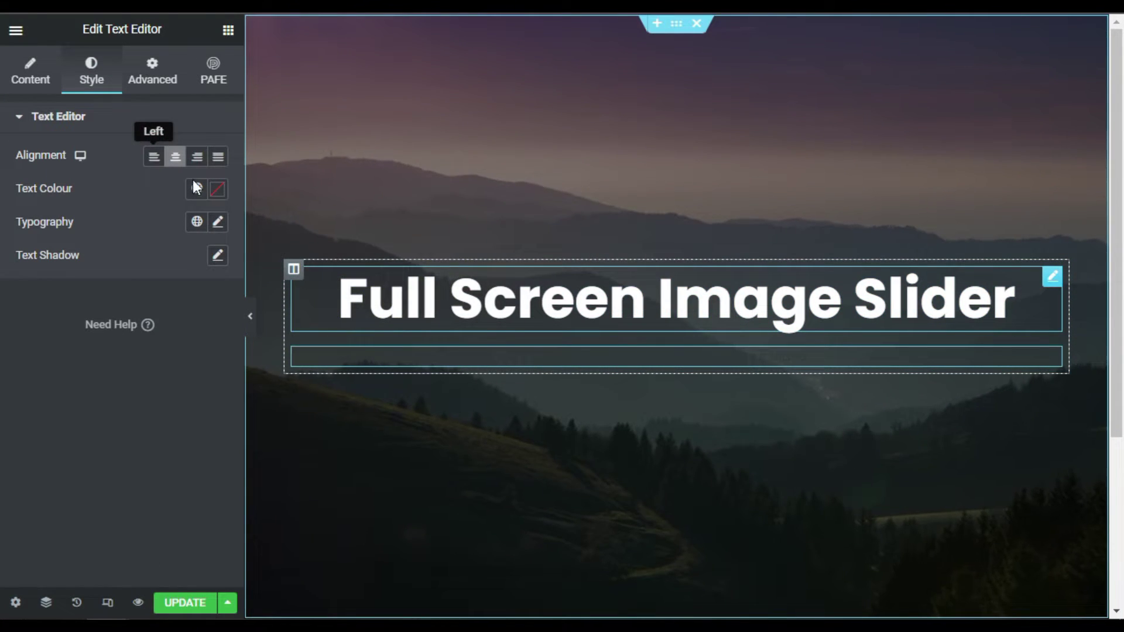
{"action": "left_click", "coordinate": [218, 192]}
{"action": "left_click_drag", "start_coordinate": [116, 307], "coordinate": [3, 219]}
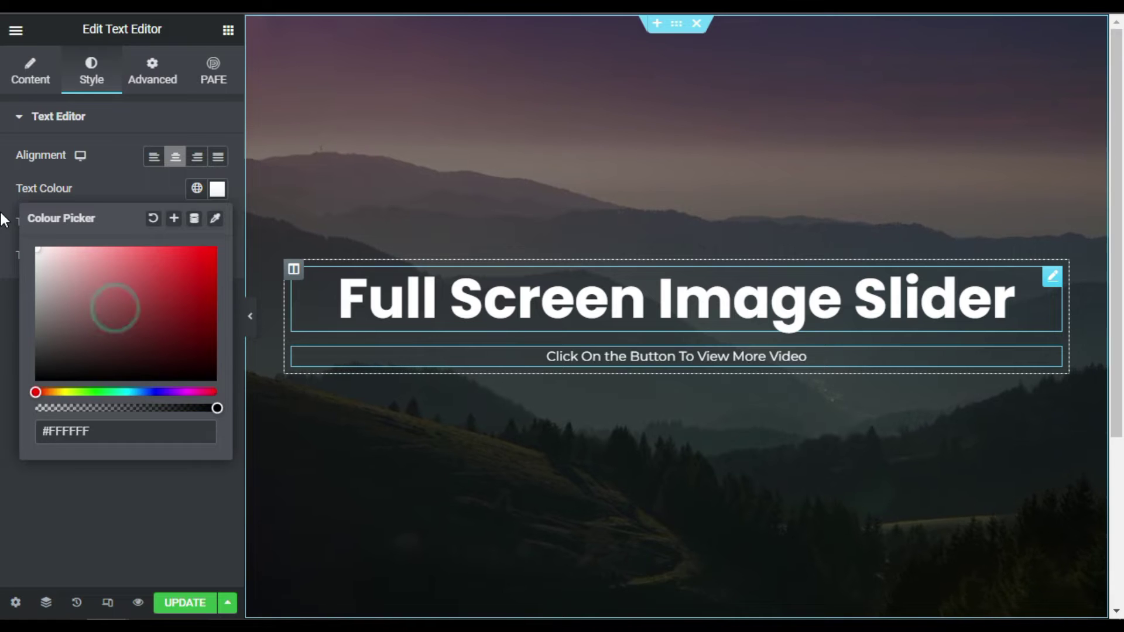
{"action": "left_click", "coordinate": [138, 188]}
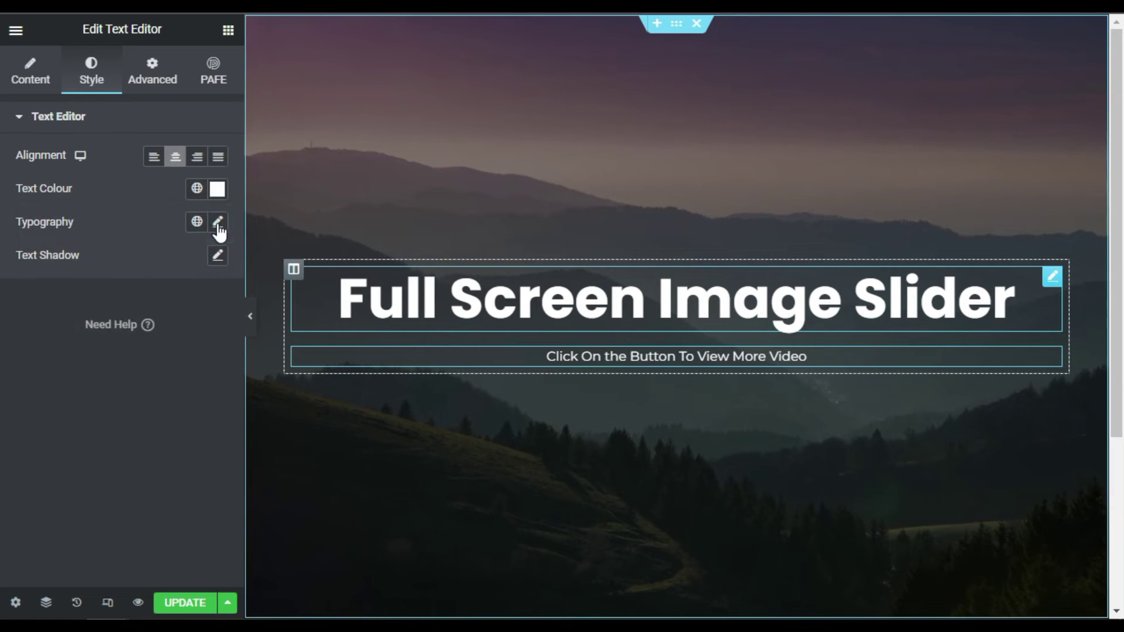
Step: Set the typography of the text below the heading to the Alata family at a size of 20 px
{"action": "left_click", "coordinate": [217, 223]}
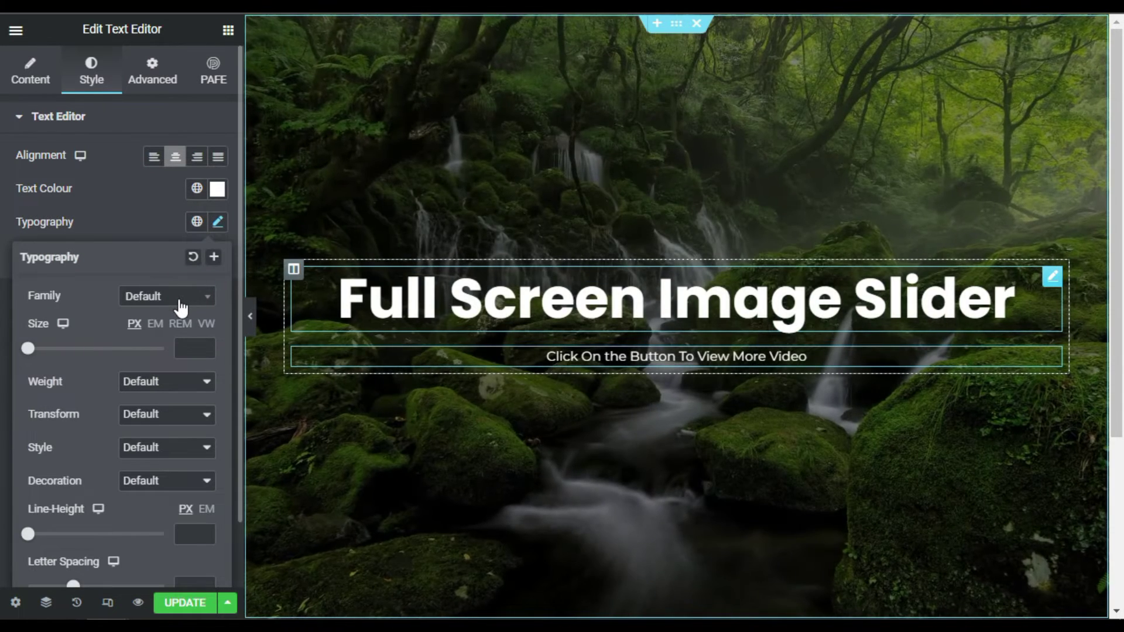
{"action": "left_click", "coordinate": [180, 307]}
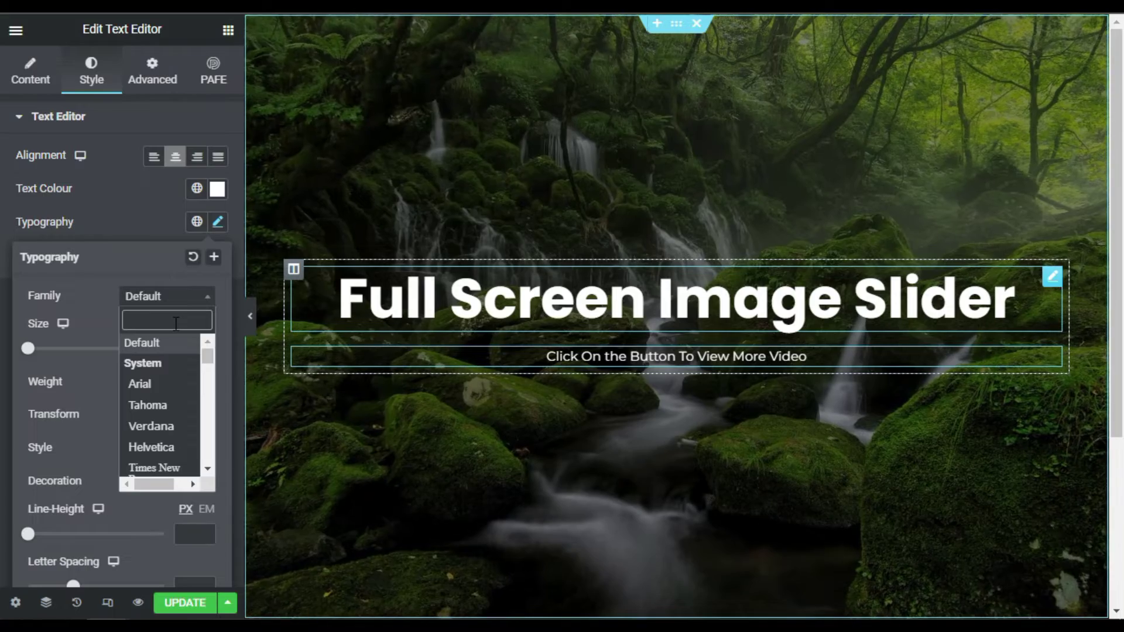
{"action": "type", "text": "alata"}
{"action": "left_click", "coordinate": [178, 366]}
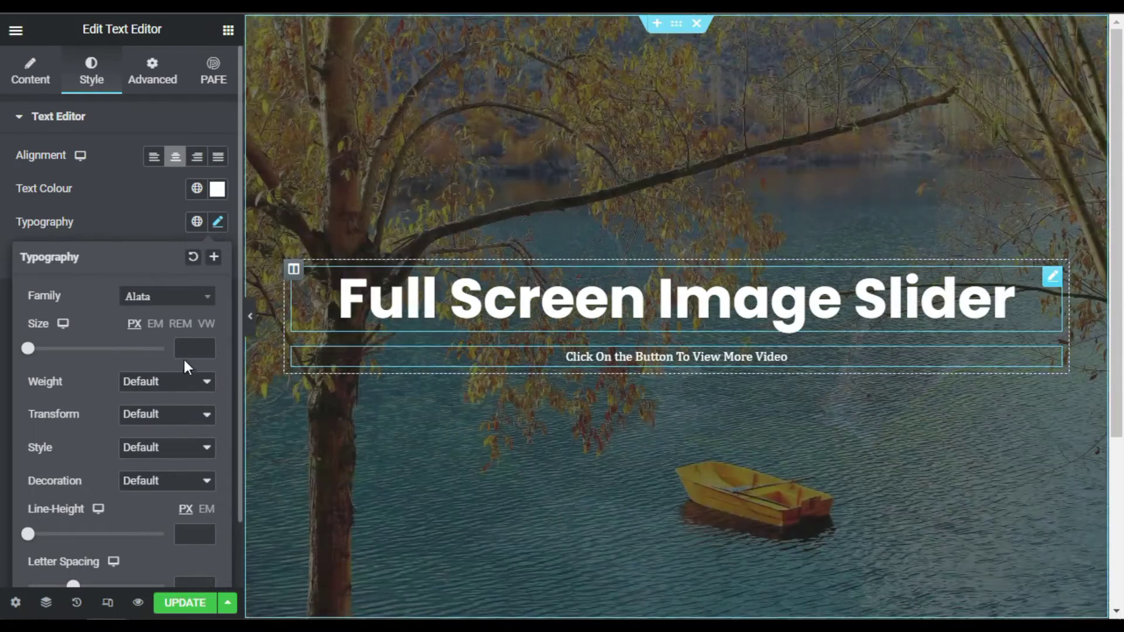
{"action": "left_click", "coordinate": [184, 348]}
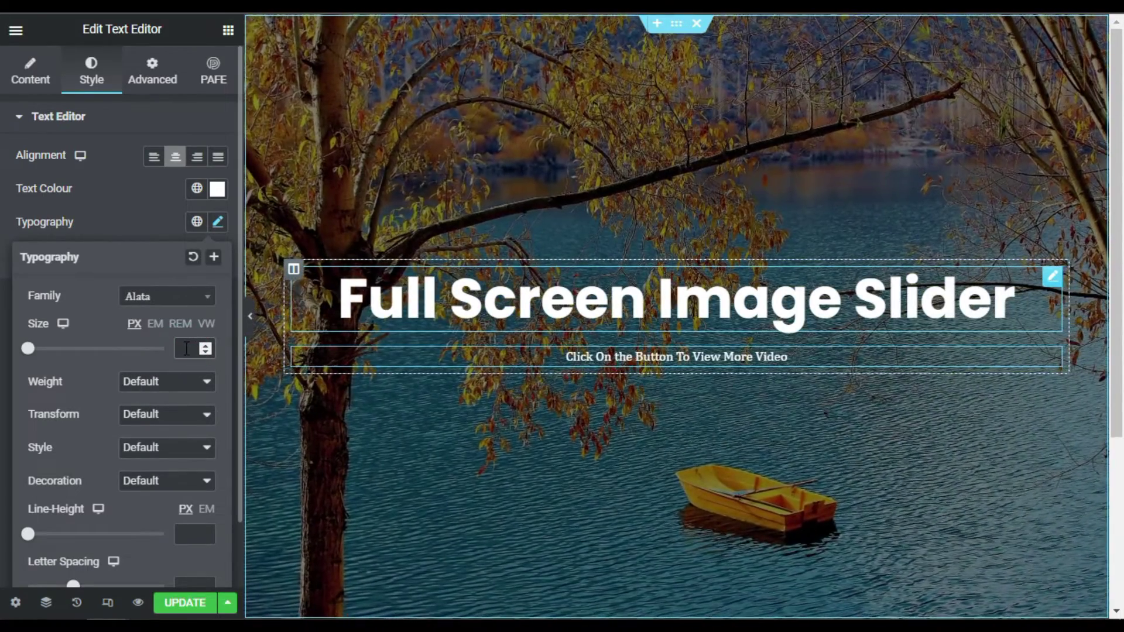
{"action": "type", "text": "20"}
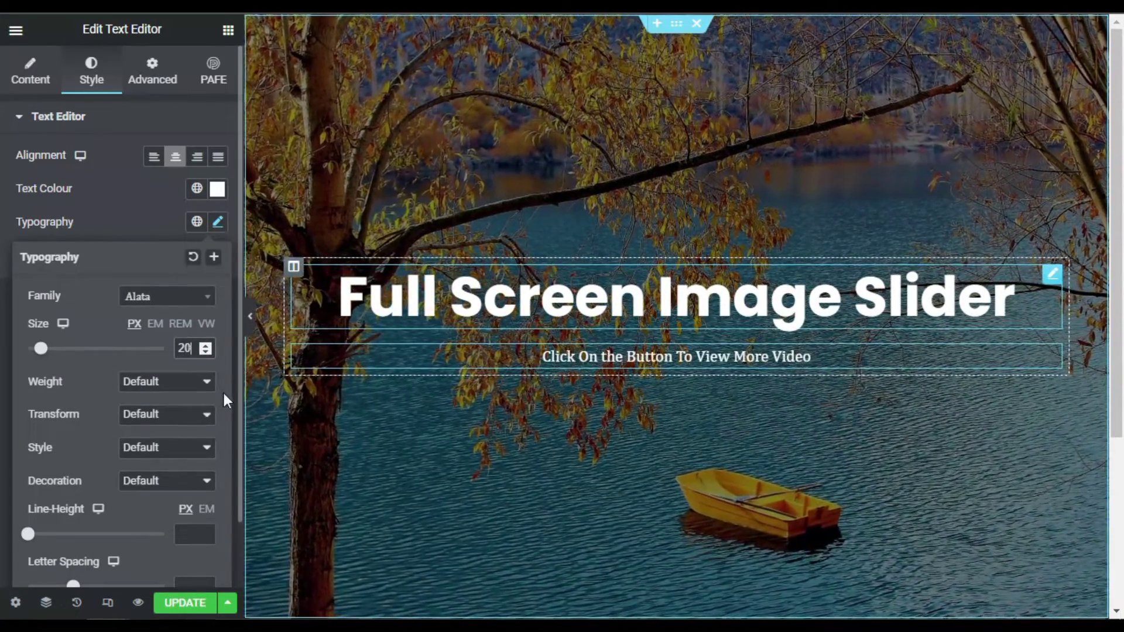
{"action": "left_click", "coordinate": [143, 193]}
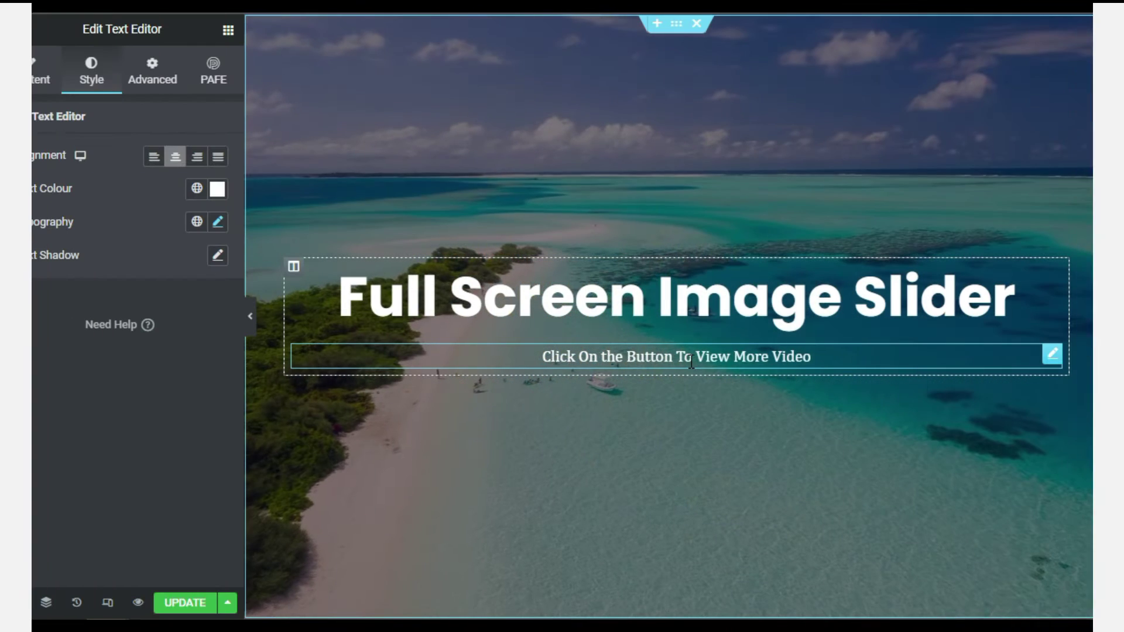
Step: Find the Overlay Button widget and add it below the "Click On the Button To View More Video" text
{"action": "left_click", "coordinate": [228, 32]}
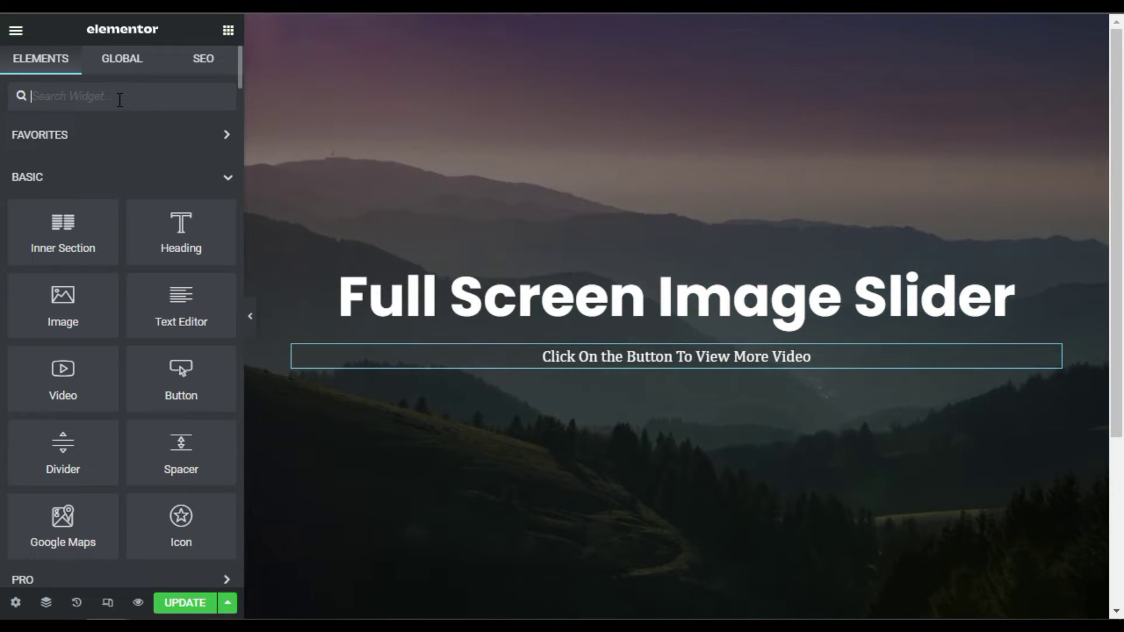
{"action": "type", "text": "overlay button"}
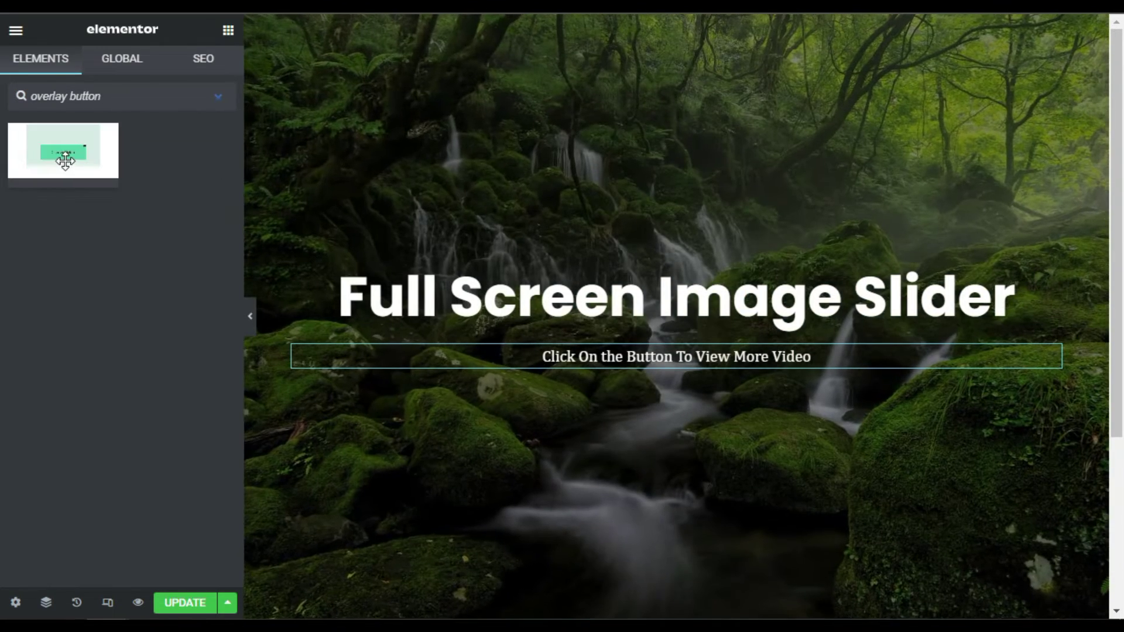
{"action": "left_click_drag", "start_coordinate": [65, 161], "coordinate": [700, 370]}
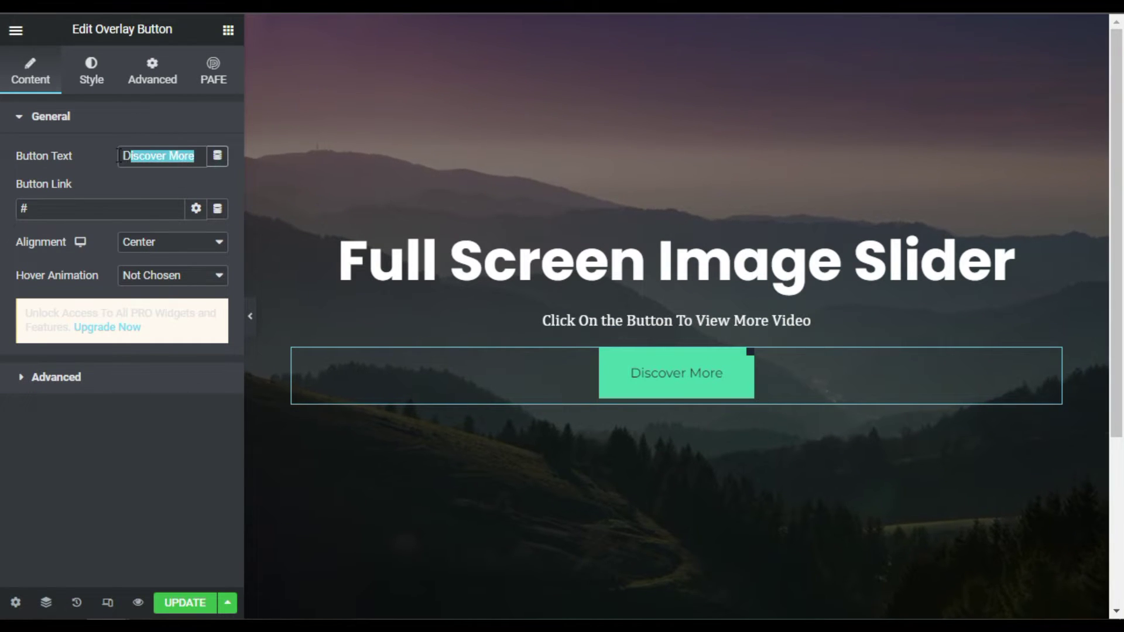
Step: Try the Grow and Buzz hover animations on the overlay button
{"action": "left_click", "coordinate": [166, 279]}
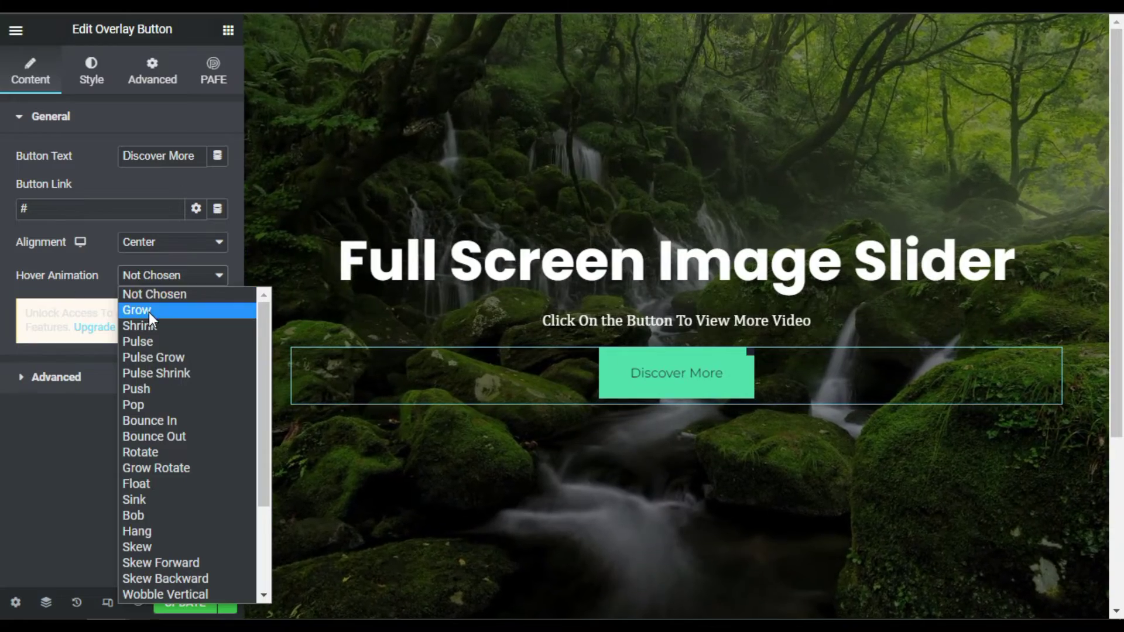
{"action": "left_click", "coordinate": [148, 311]}
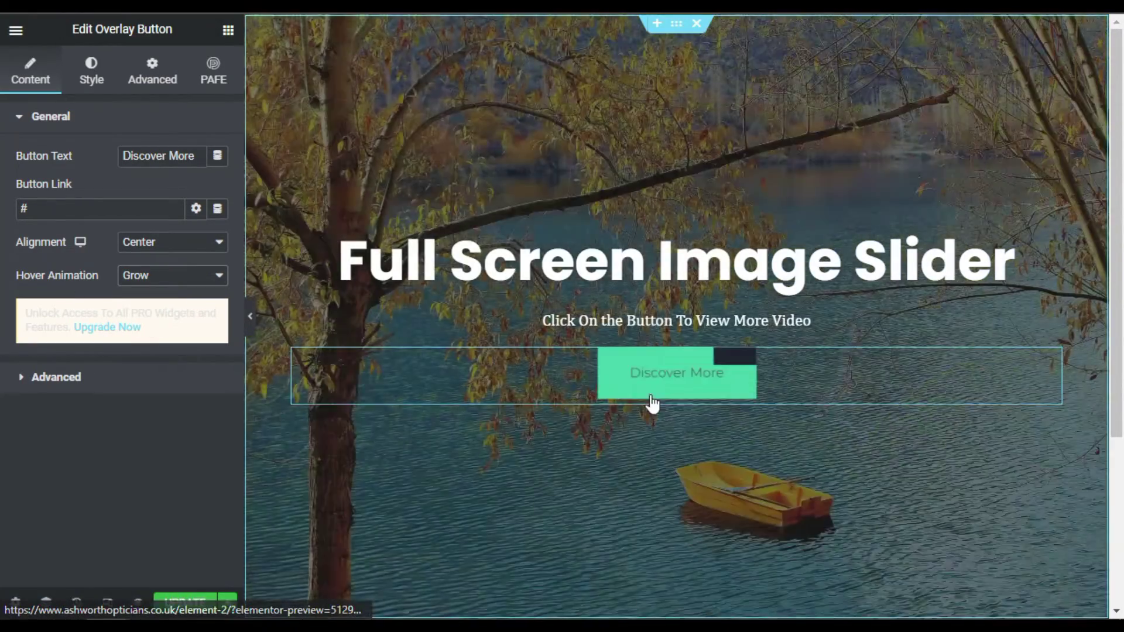
{"action": "left_click", "coordinate": [166, 275]}
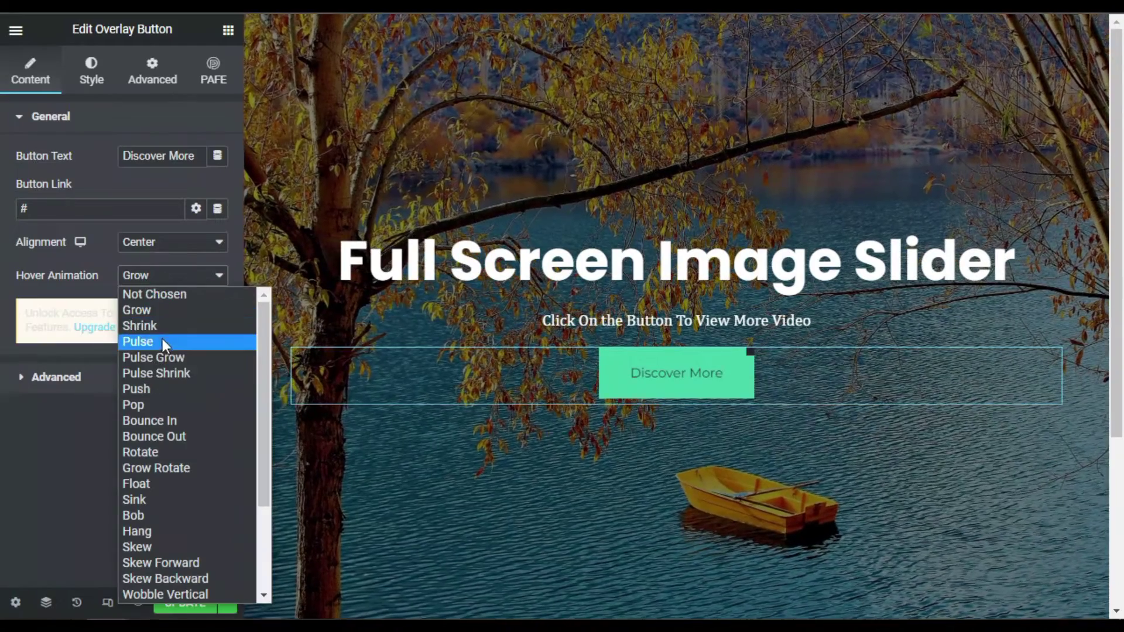
{"action": "scroll", "coordinate": [188, 410], "scroll_direction": "down", "scroll_amount": 1}
{"action": "scroll", "coordinate": [197, 430], "scroll_direction": "down", "scroll_amount": 2}
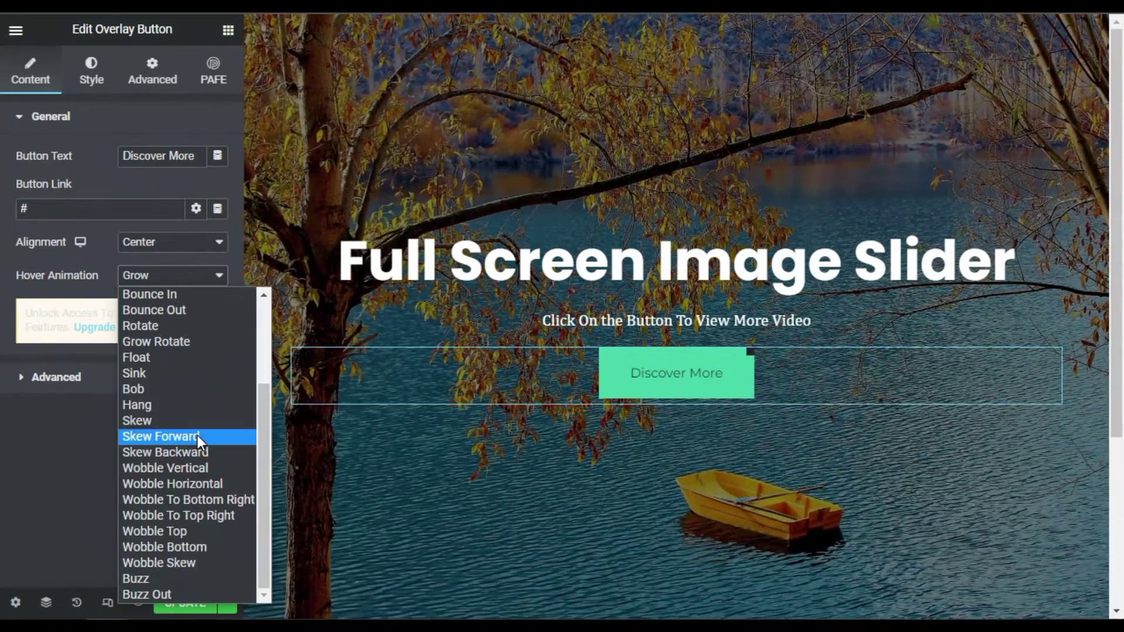
{"action": "left_click", "coordinate": [187, 579]}
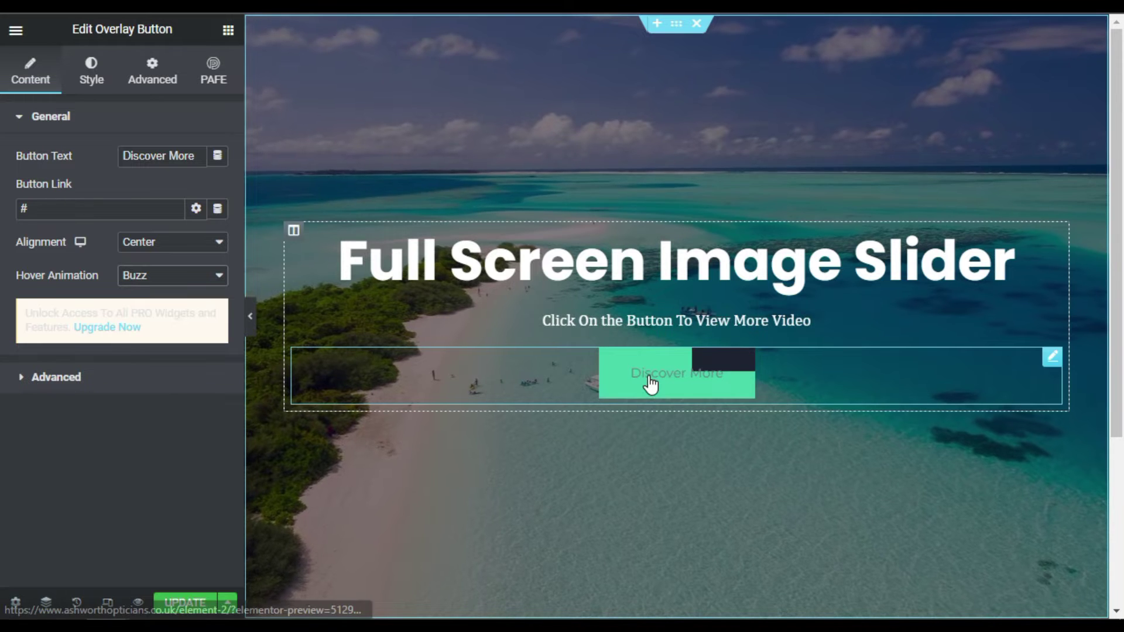
Step: Set the overlay button's hover animation to Grow
{"action": "left_click", "coordinate": [189, 284]}
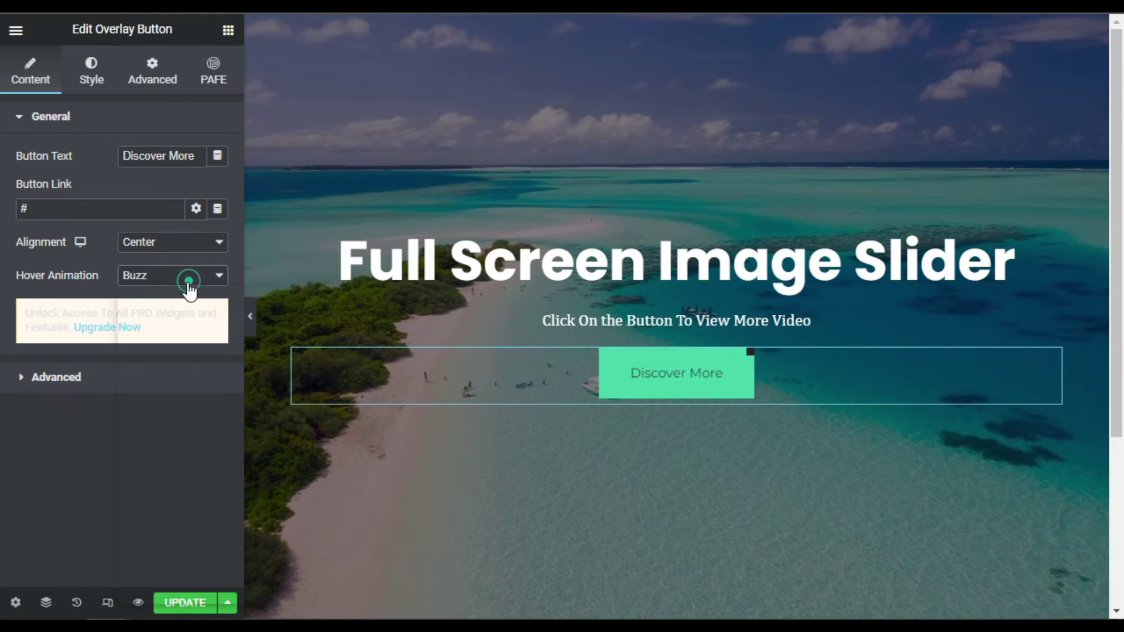
{"action": "scroll", "coordinate": [175, 318], "scroll_direction": "up", "scroll_amount": 3}
{"action": "left_click", "coordinate": [192, 313]}
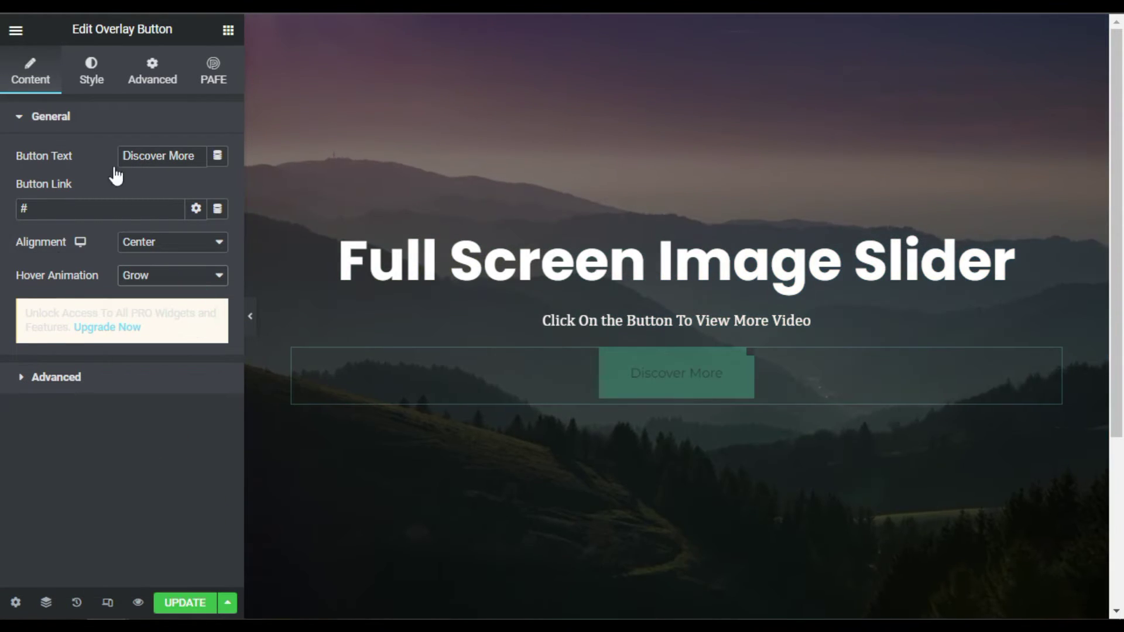
Step: Change the overlay button's background colour to a bright, saturated green
{"action": "left_click", "coordinate": [91, 82]}
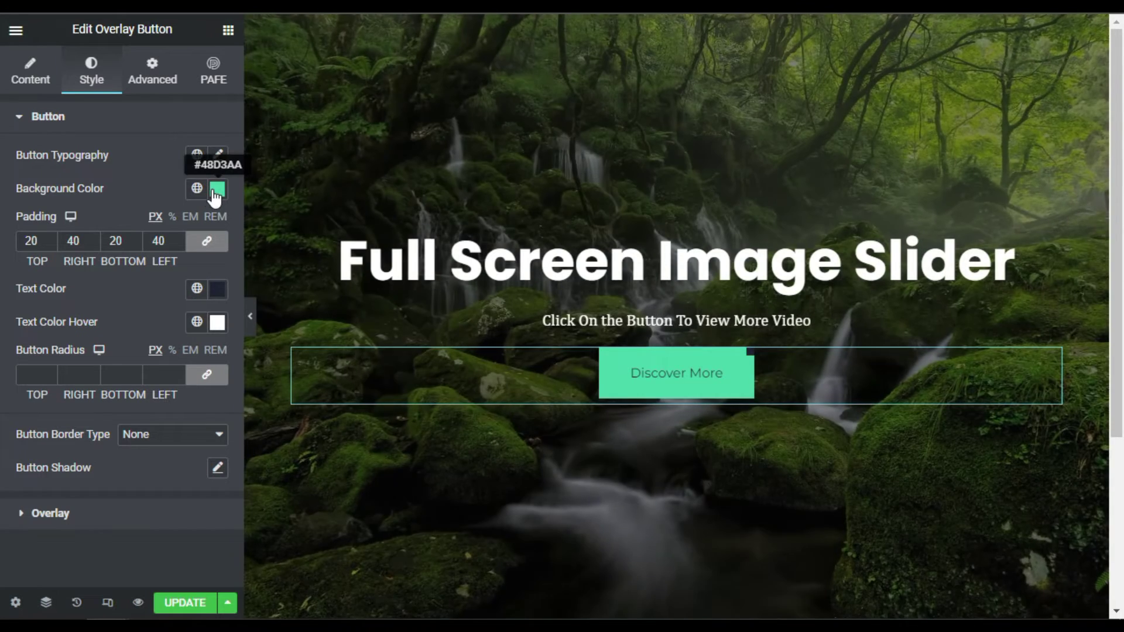
{"action": "left_click", "coordinate": [217, 188]}
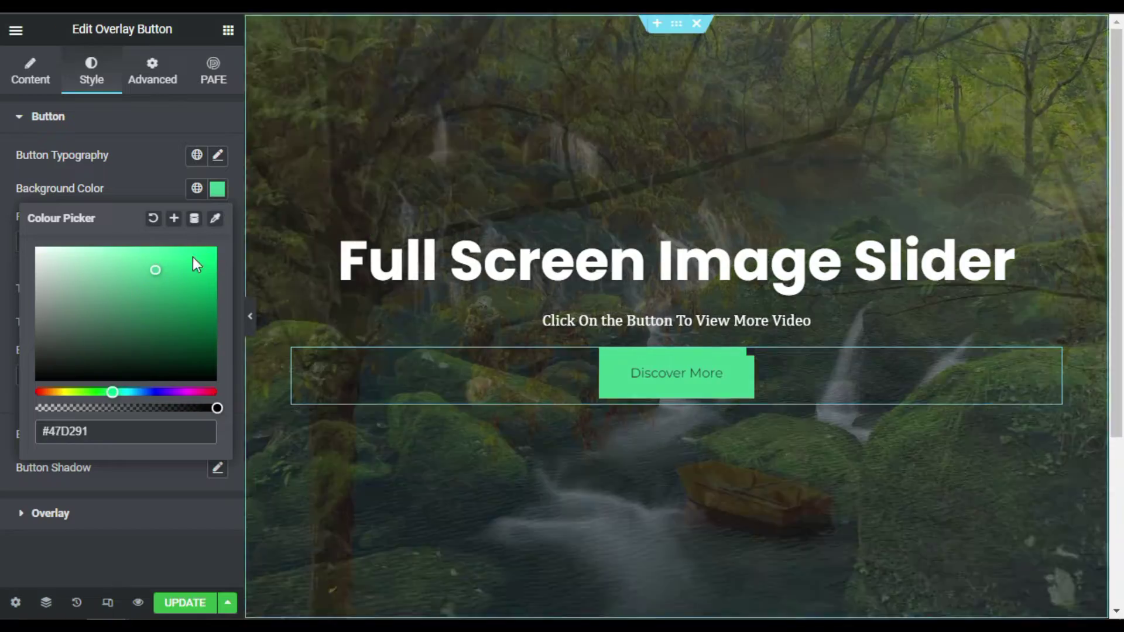
{"action": "left_click_drag", "start_coordinate": [194, 260], "coordinate": [230, 237]}
{"action": "left_click", "coordinate": [131, 174]}
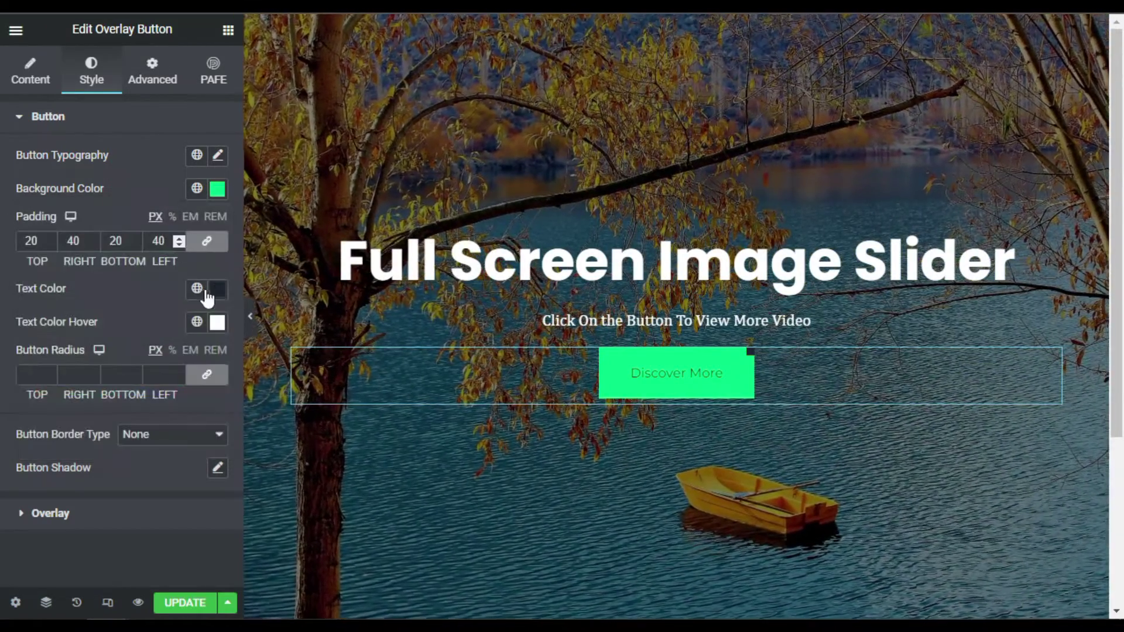
Step: Set the button's text colour to black, #000000, and its hover text colour to black
{"action": "left_click", "coordinate": [218, 288]}
{"action": "mouse_move", "coordinate": [167, 401]}
{"action": "left_mouse_down"}
{"action": "mouse_move", "coordinate": [138, 407]}
{"action": "mouse_move", "coordinate": [8, 515]}
{"action": "left_mouse_up"}
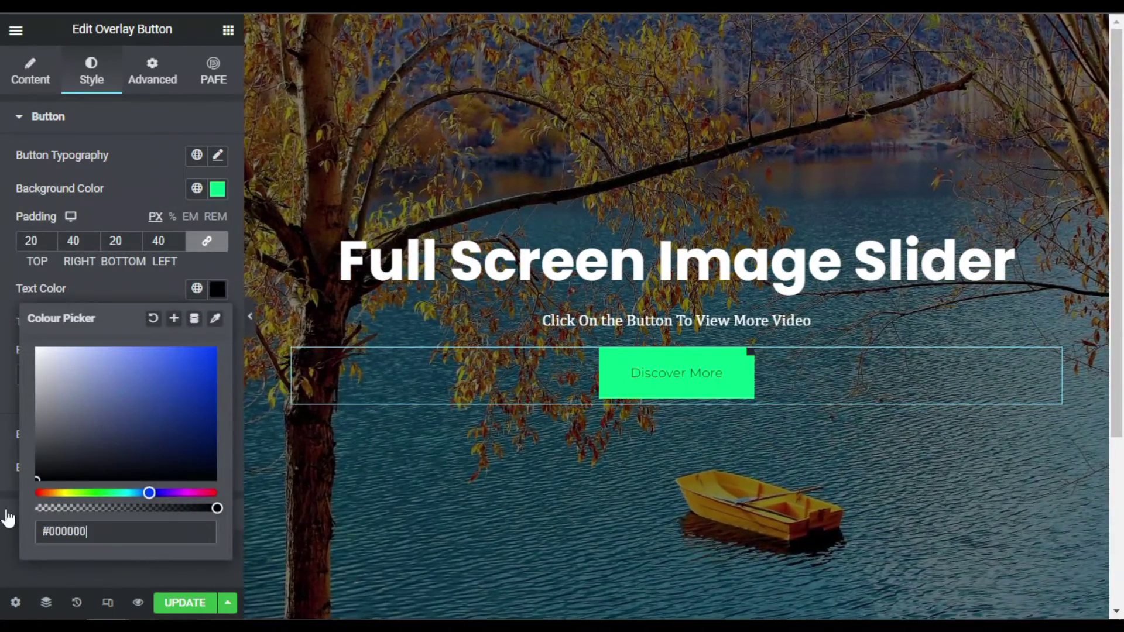
{"action": "left_click", "coordinate": [138, 288]}
{"action": "left_click", "coordinate": [218, 322]}
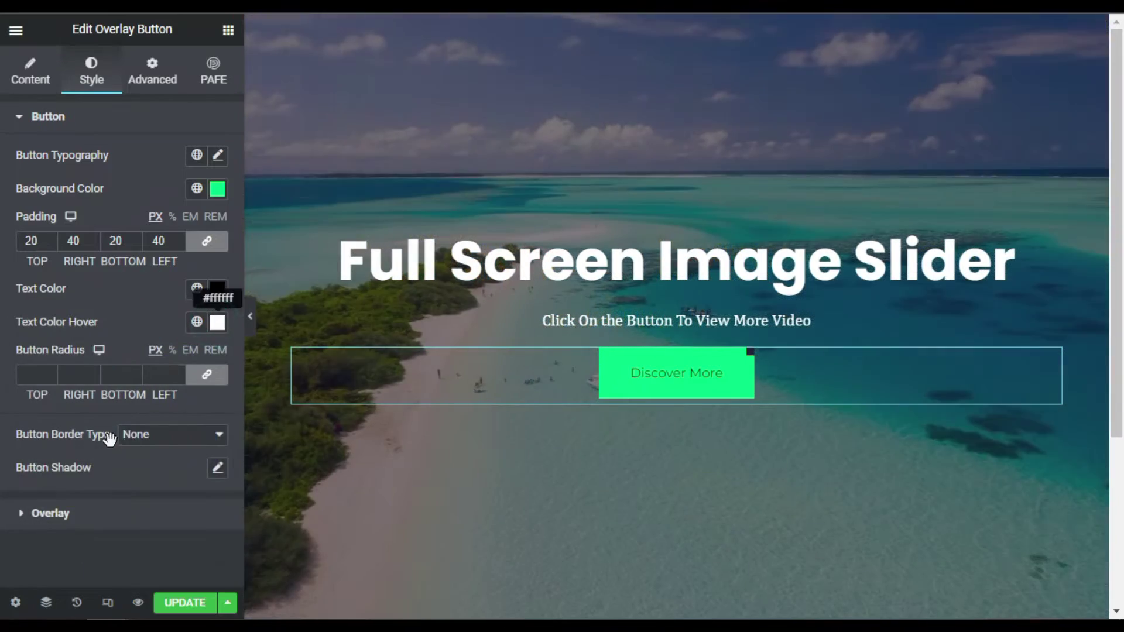
{"action": "left_click", "coordinate": [138, 302]}
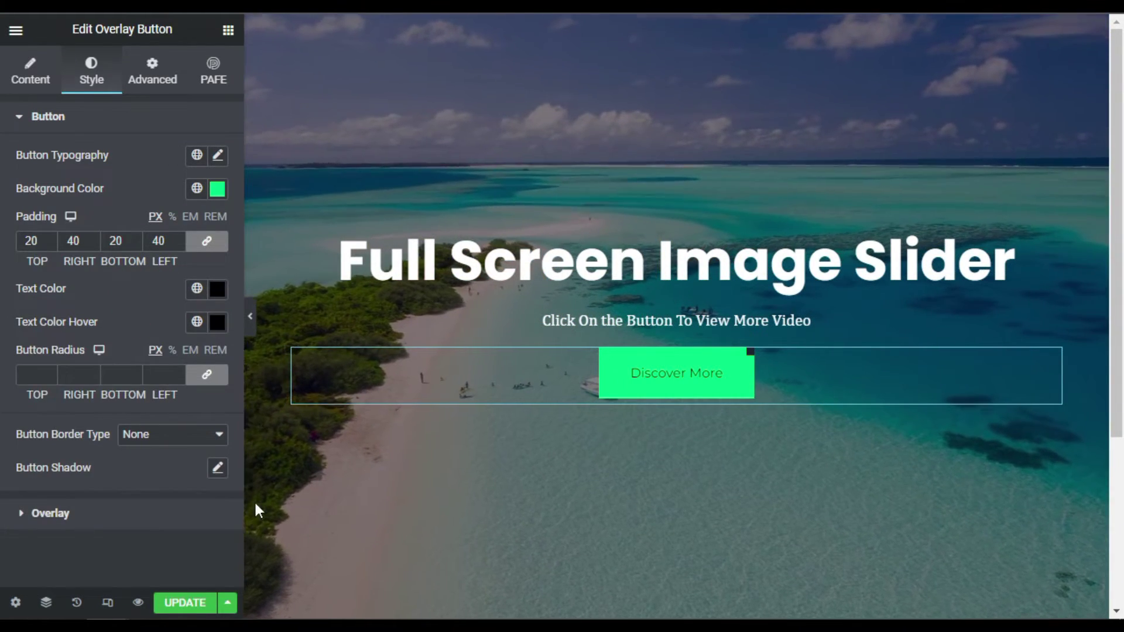
Step: Change the button's overlay colour to a bright cyan
{"action": "left_click", "coordinate": [238, 513]}
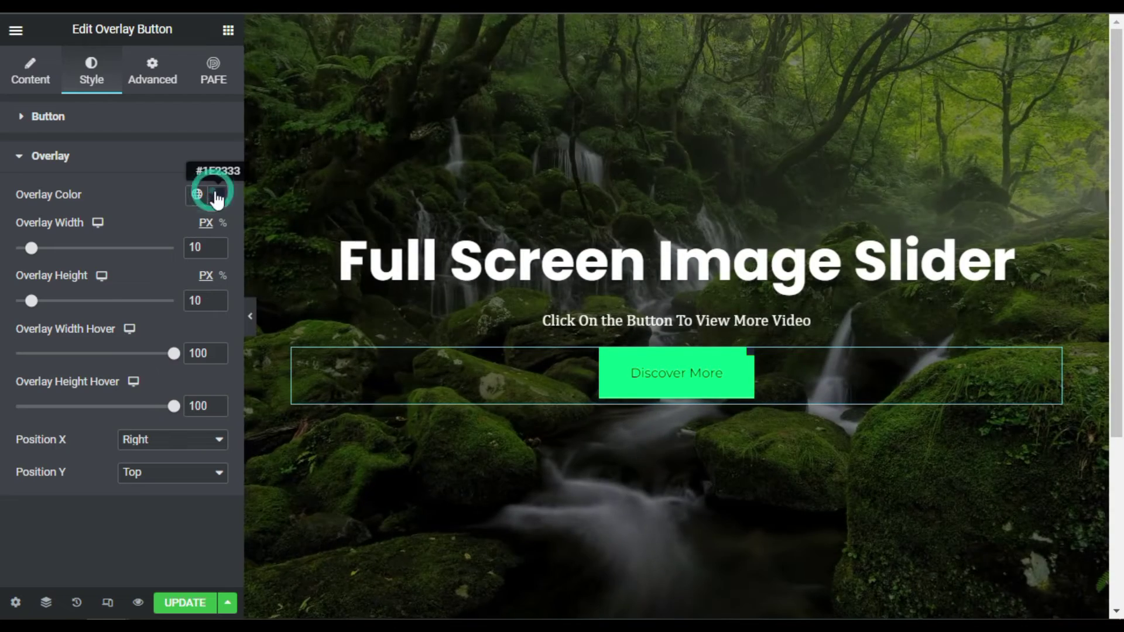
{"action": "left_click", "coordinate": [216, 195]}
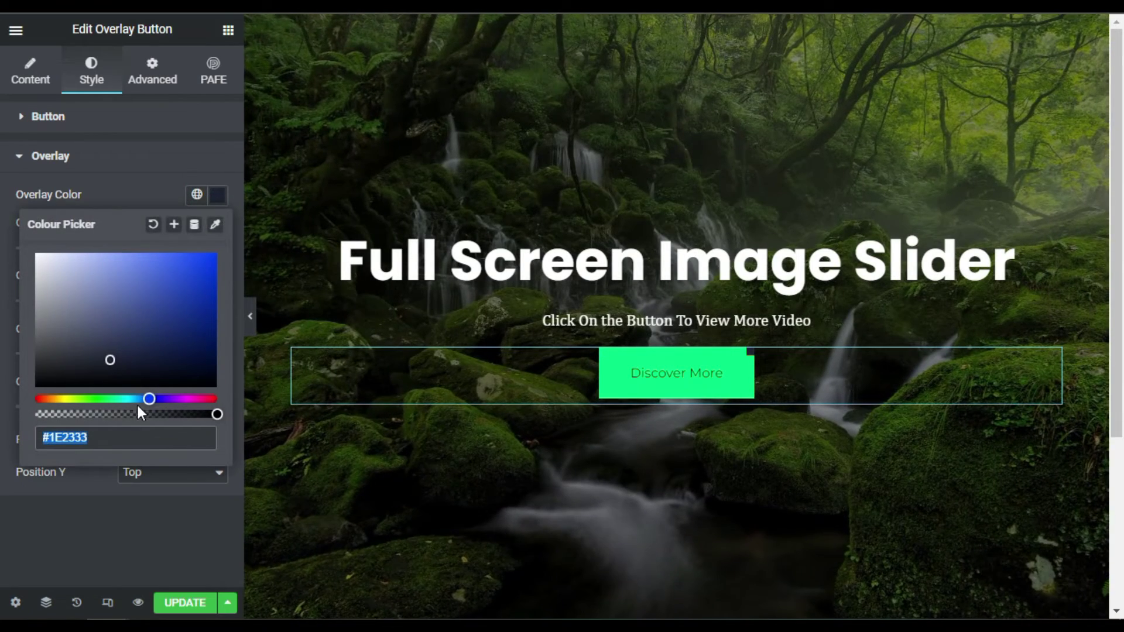
{"action": "left_click_drag", "start_coordinate": [138, 404], "coordinate": [128, 399]}
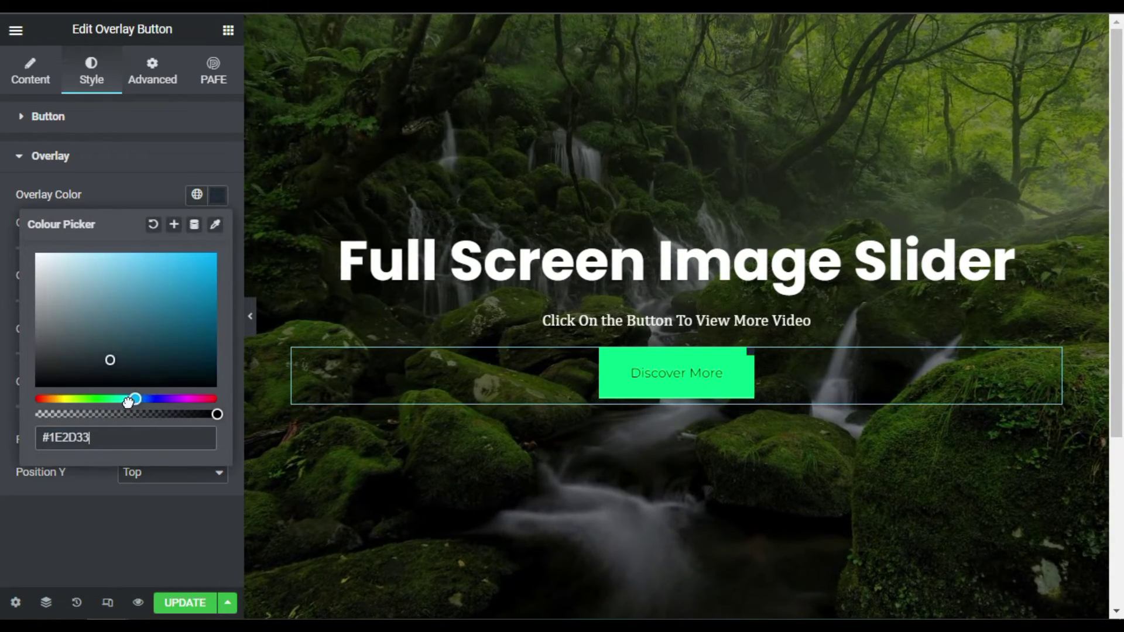
{"action": "left_click", "coordinate": [215, 254]}
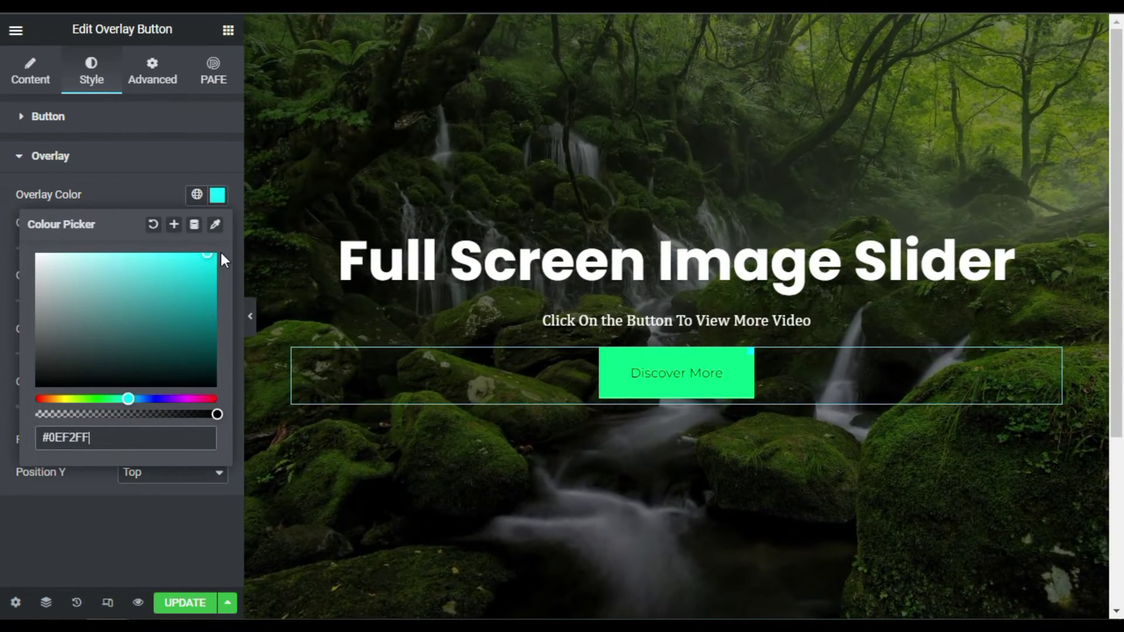
{"action": "left_click", "coordinate": [150, 181]}
{"action": "left_click", "coordinate": [725, 378]}
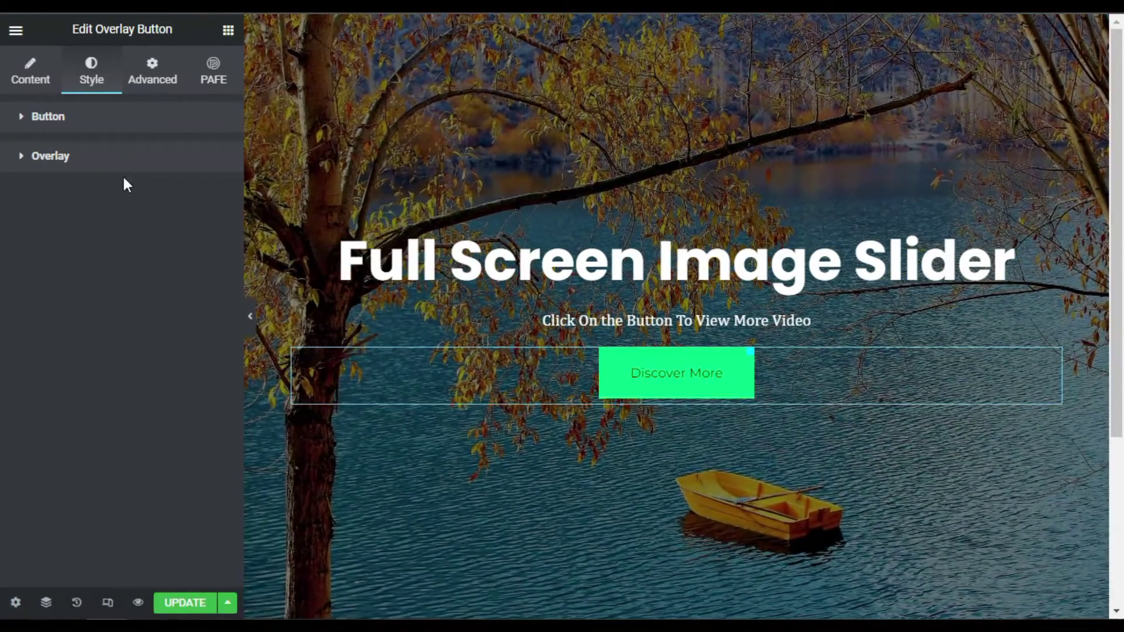
Step: Try an overlay width and height of 100 % and of 15 % on the button
{"action": "left_click", "coordinate": [125, 157]}
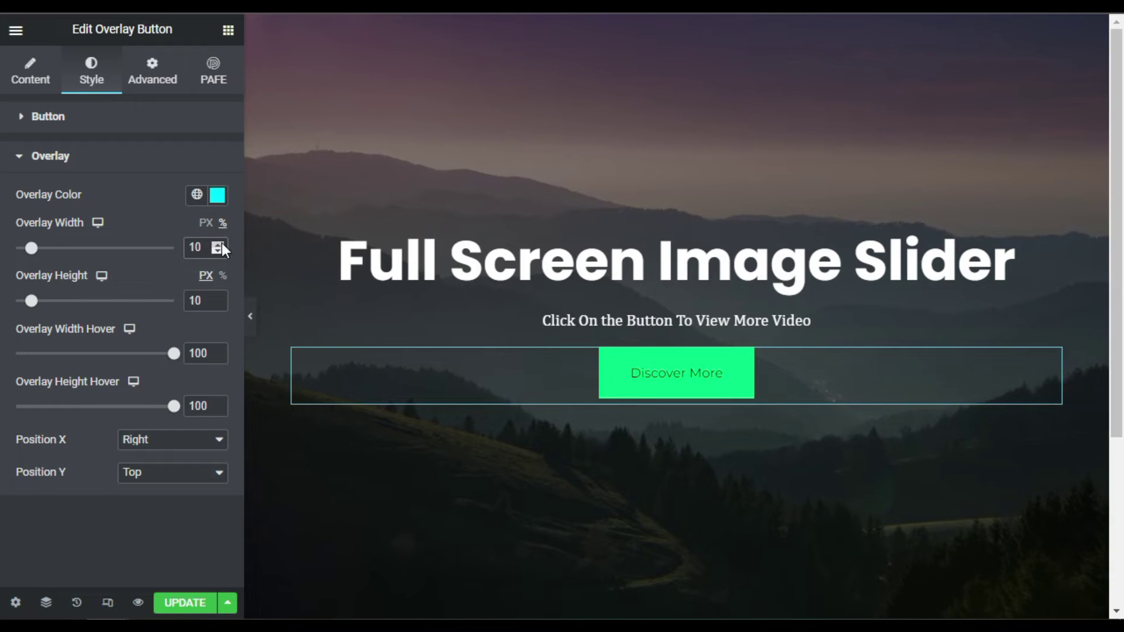
{"action": "type", "text": "0"}
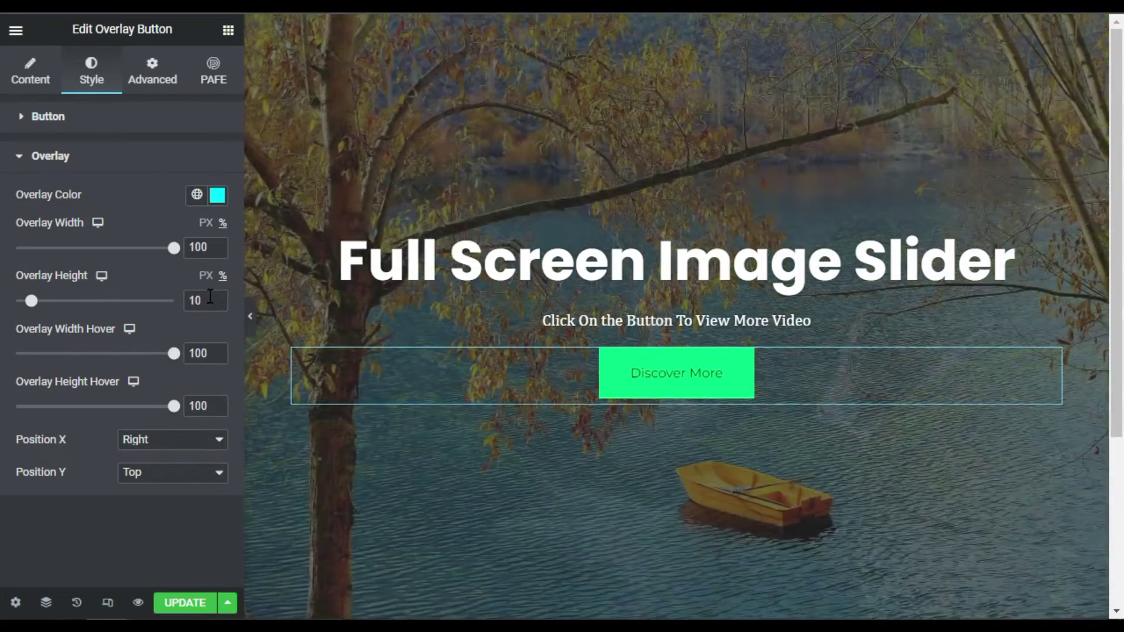
{"action": "left_click", "coordinate": [214, 296]}
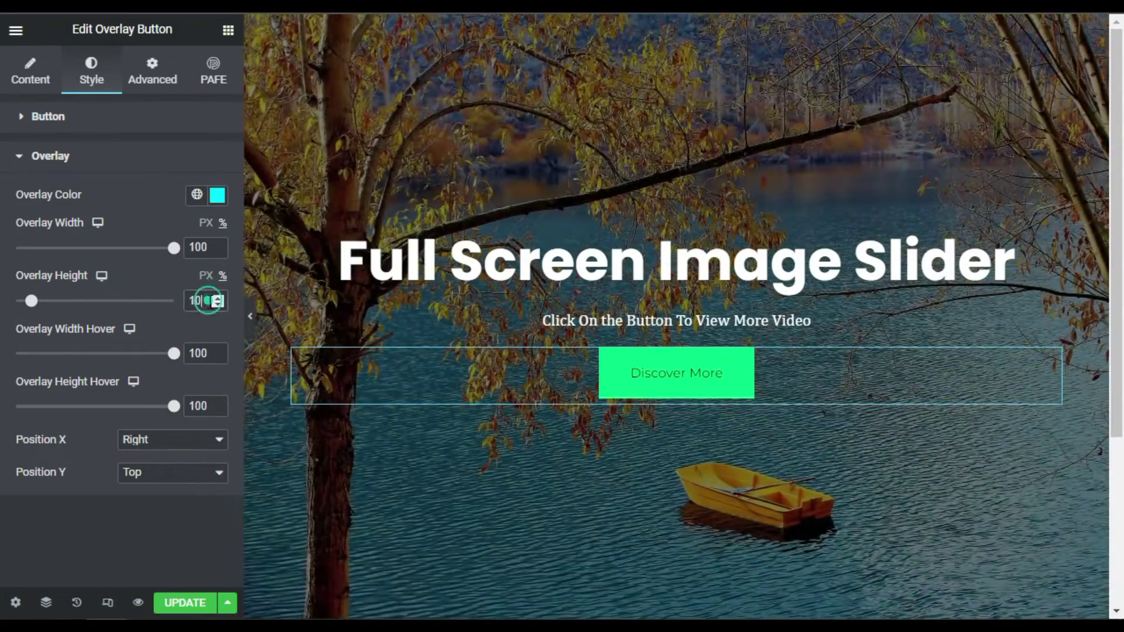
{"action": "type", "text": "0"}
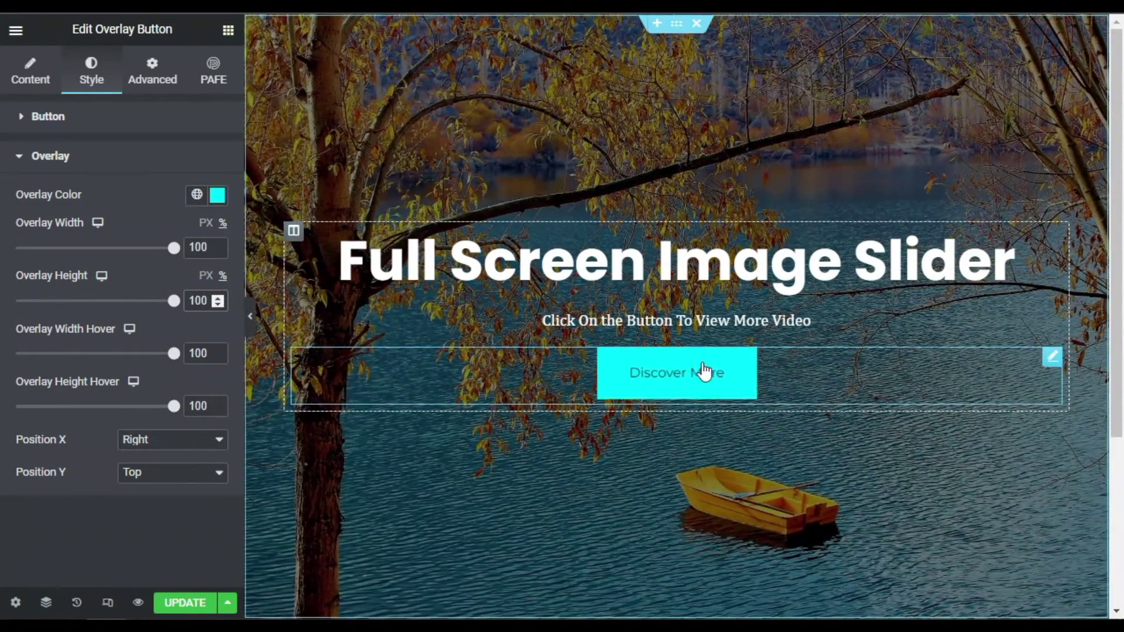
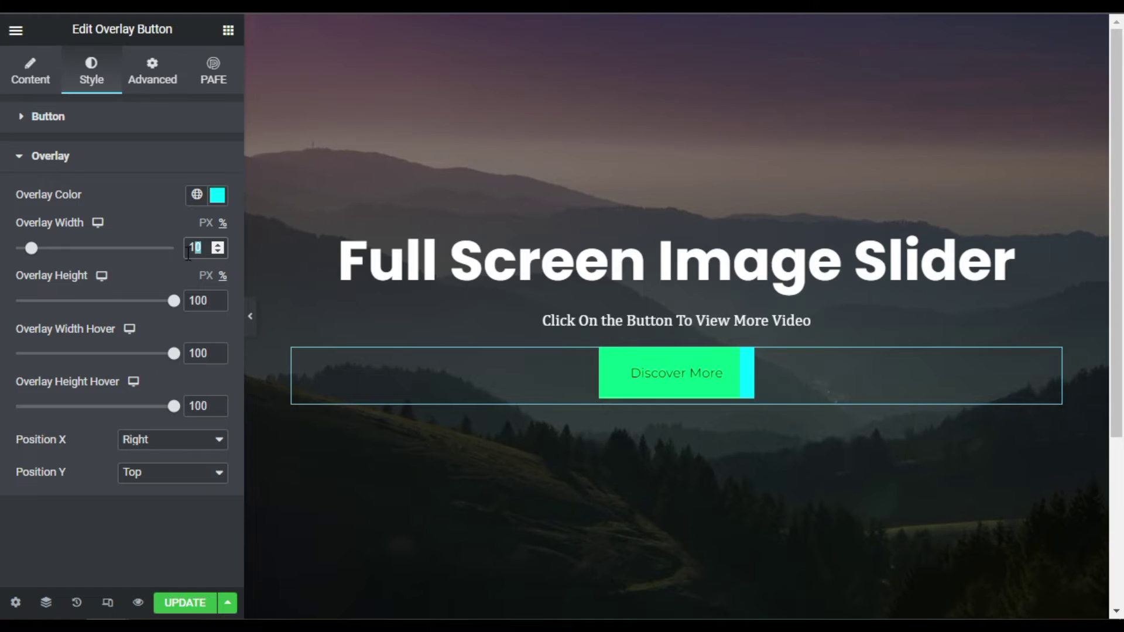
{"action": "left_click_drag", "start_coordinate": [207, 301], "coordinate": [196, 299]}
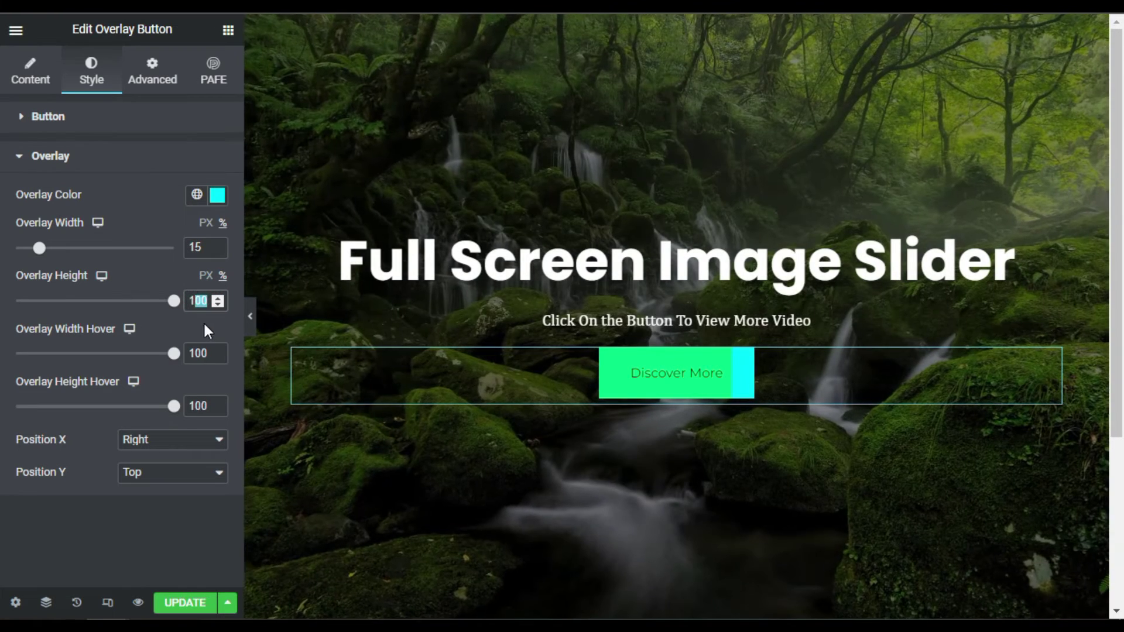
{"action": "type", "text": "5"}
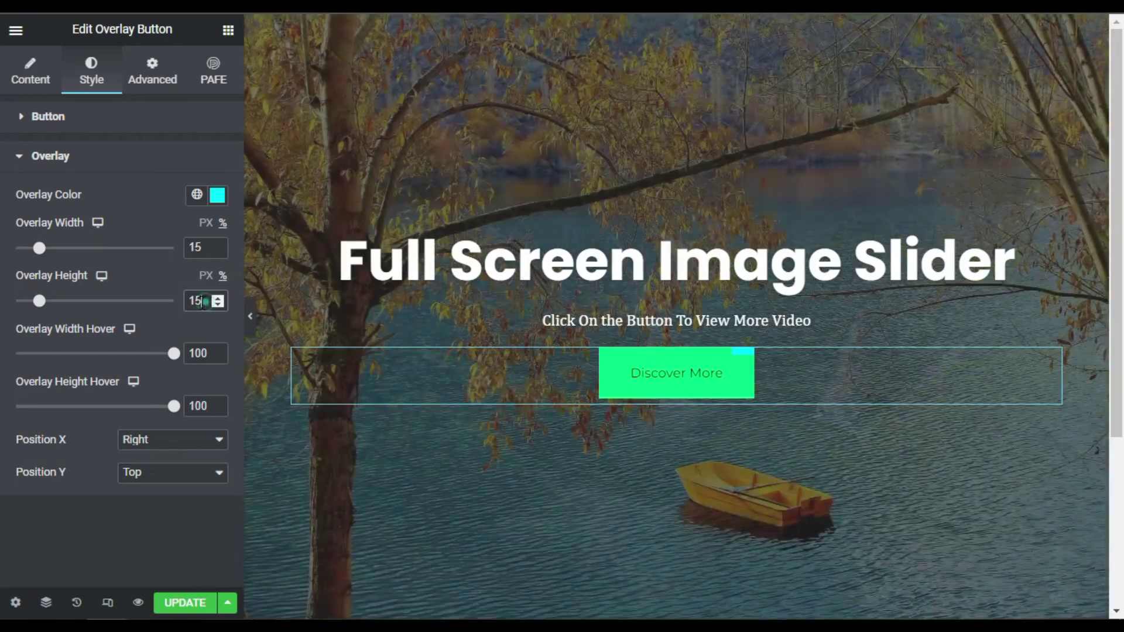
Step: Set the button's overlay height and overlay width to 10 px each
{"action": "key", "text": "Down"}
{"action": "key", "text": "Down"}
{"action": "key", "text": "Down"}
{"action": "key", "text": "Down"}
{"action": "key", "text": "Down"}
{"action": "left_click", "coordinate": [205, 247]}
{"action": "key", "text": "Down"}
{"action": "key", "text": "Down"}
{"action": "key", "text": "Down"}
{"action": "key", "text": "Down"}
{"action": "key", "text": "Down"}
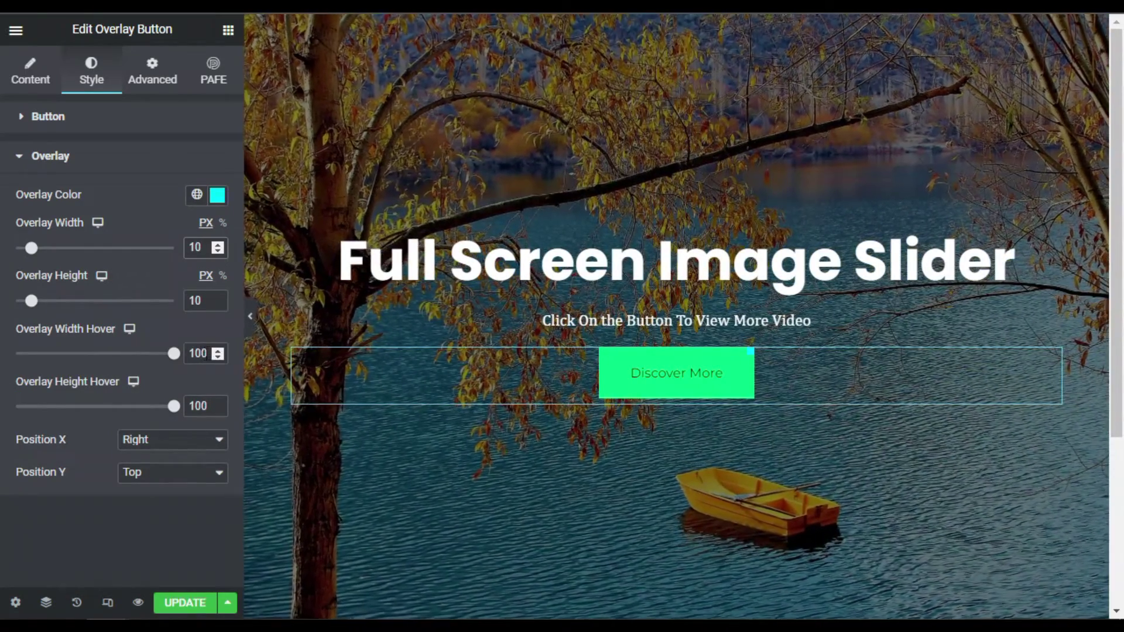
Step: Try an overlay hover width and overlay hover height of 50 and of 80 on the button
{"action": "left_click_drag", "start_coordinate": [207, 354], "coordinate": [182, 349]}
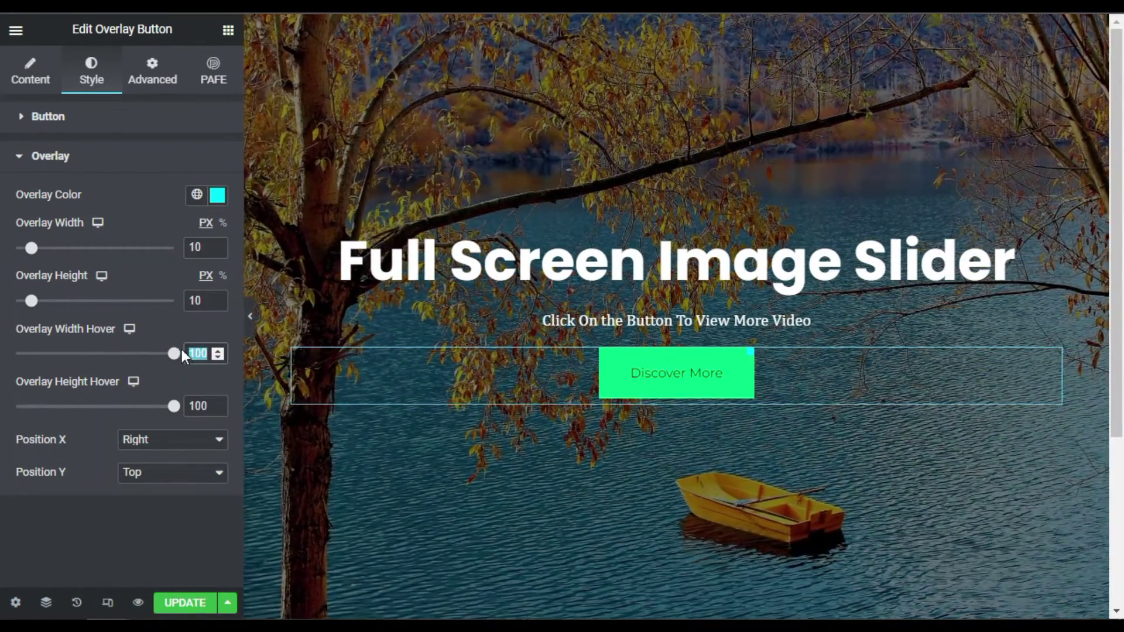
{"action": "type", "text": "50"}
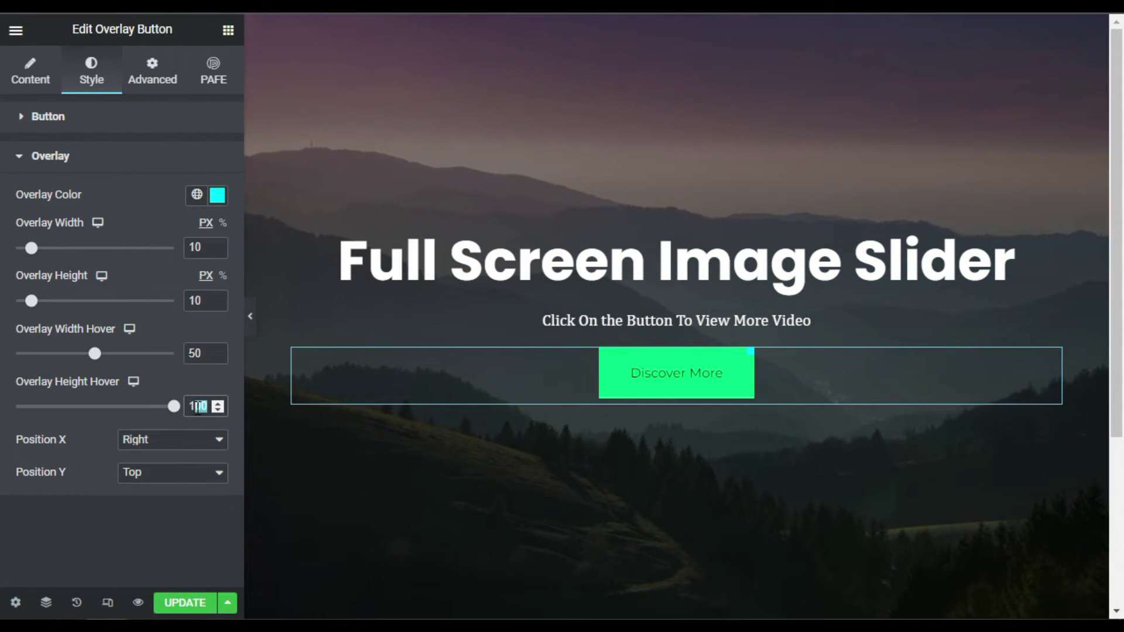
{"action": "left_click_drag", "start_coordinate": [198, 406], "coordinate": [187, 406]}
{"action": "type", "text": "50"}
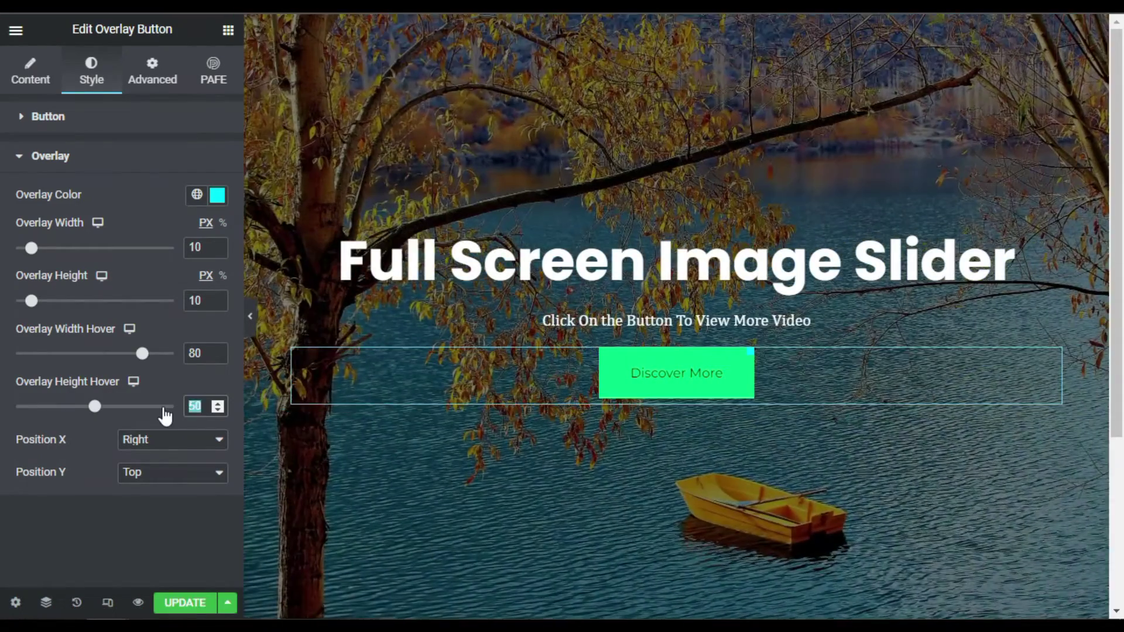
{"action": "type", "text": "80"}
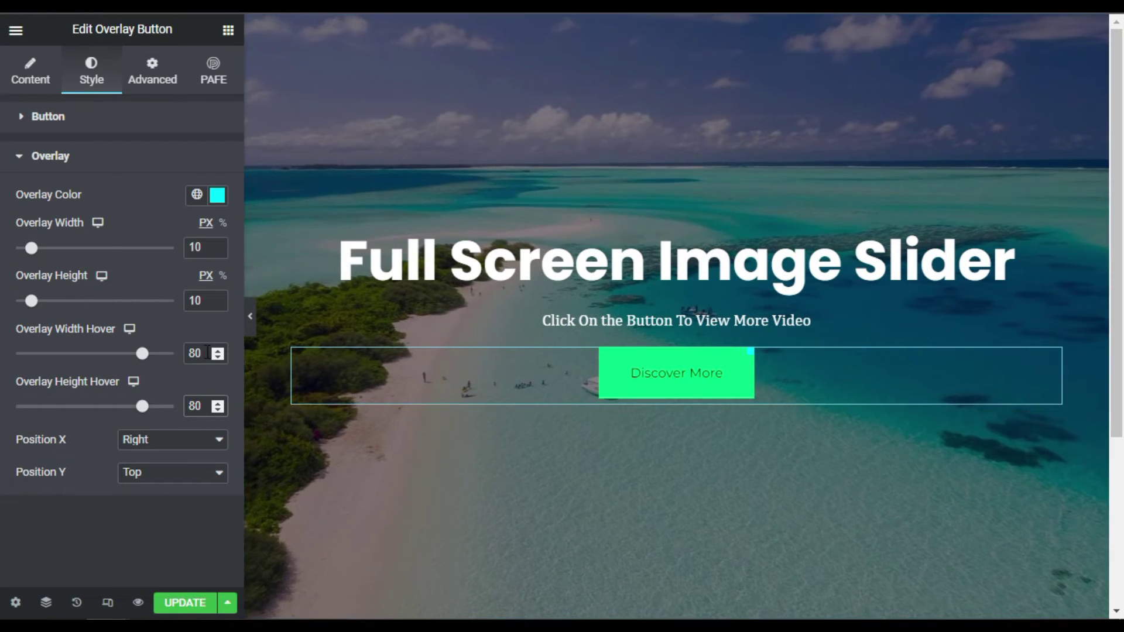
Step: Set the button's overlay hover width and overlay hover height to 85 each
{"action": "type", "text": "5"}
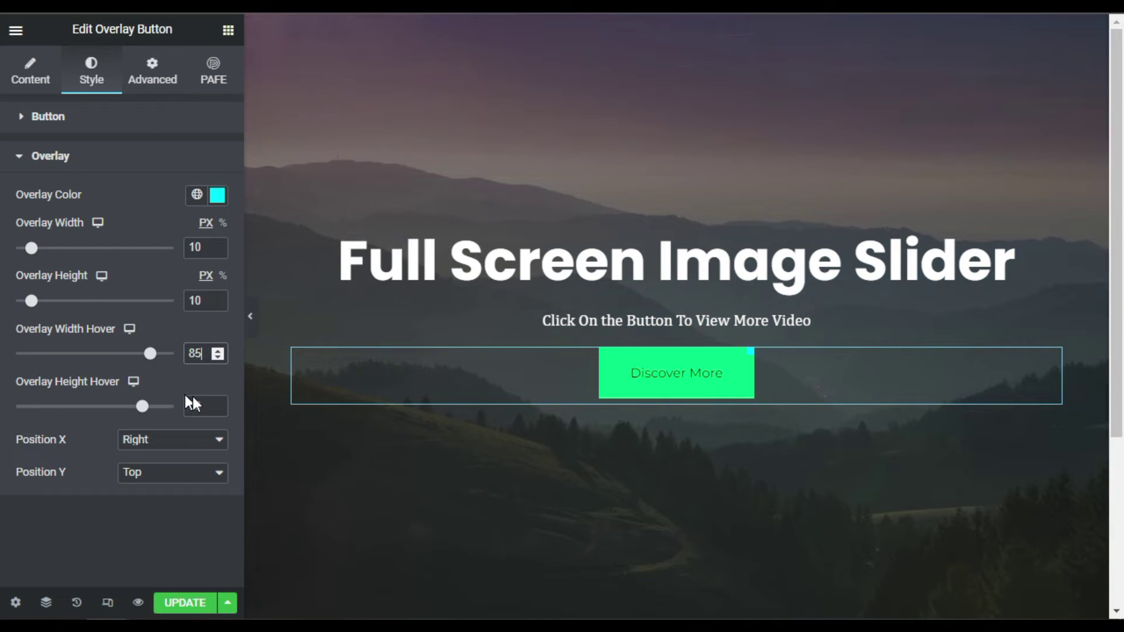
{"action": "left_click", "coordinate": [202, 404]}
{"action": "type", "text": "5"}
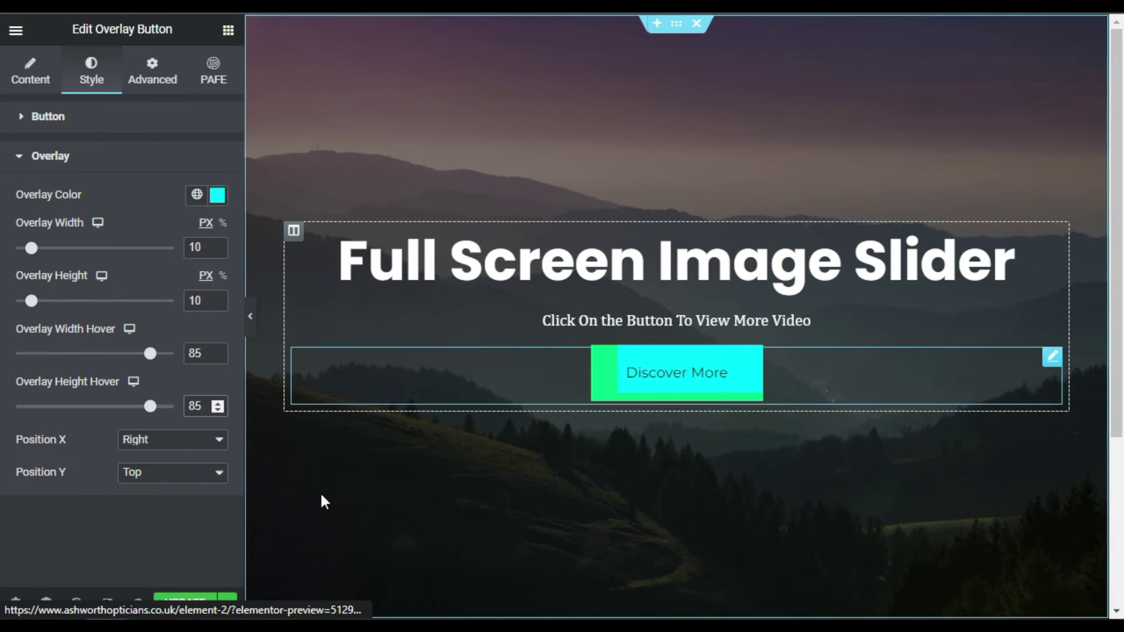
Step: Set the button overlay's horizontal position to Left and its vertical position to Bottom
{"action": "left_click", "coordinate": [160, 447]}
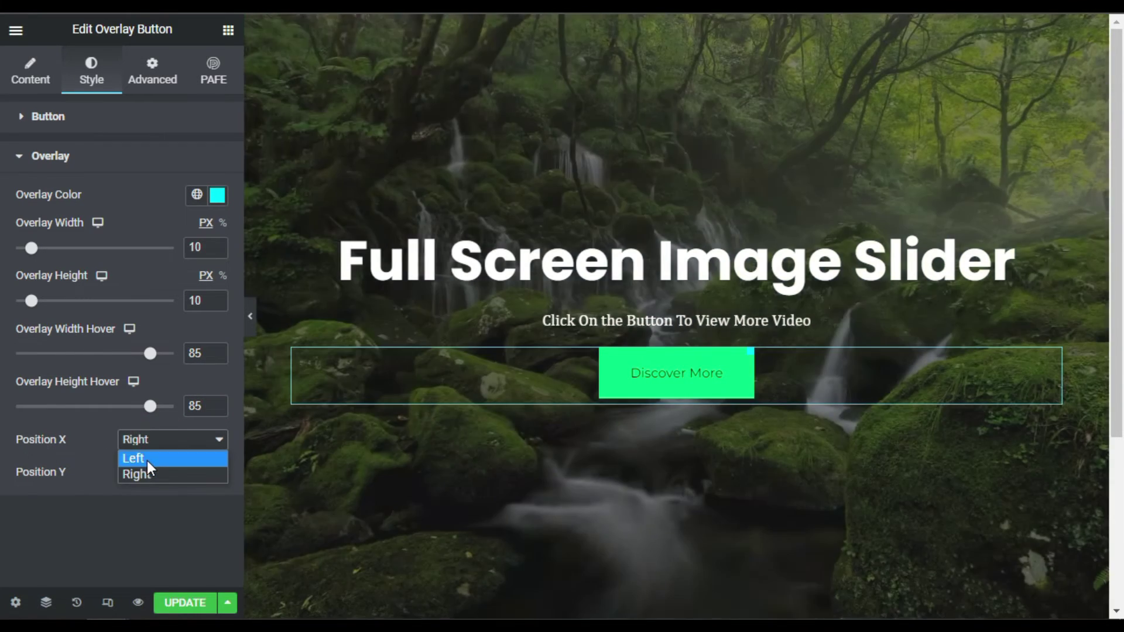
{"action": "left_click", "coordinate": [147, 460]}
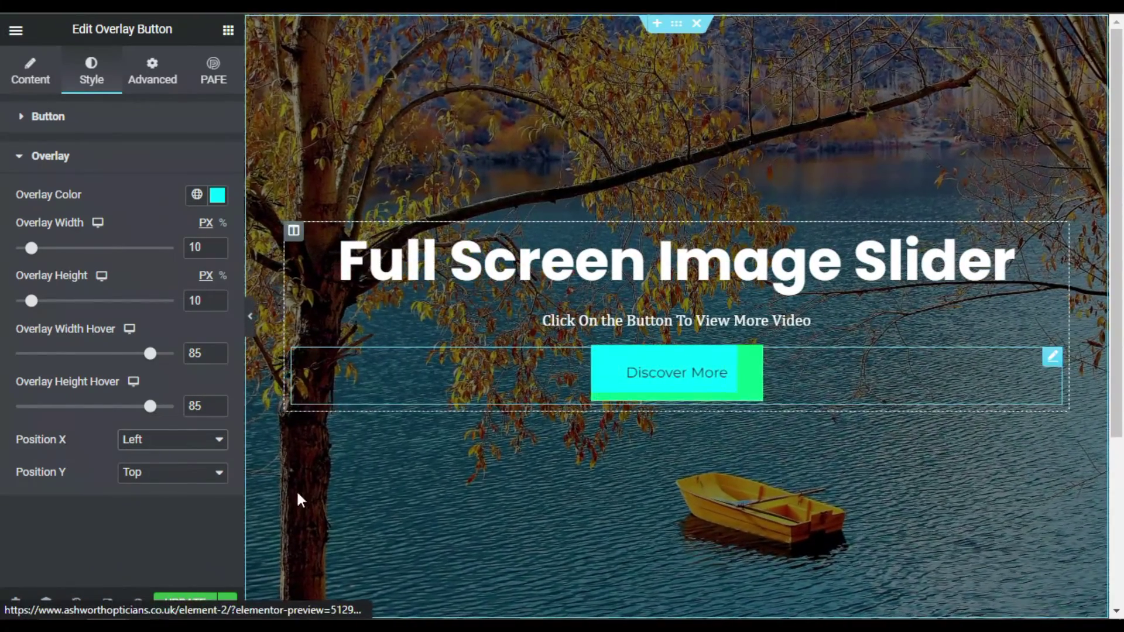
{"action": "left_click", "coordinate": [154, 473]}
{"action": "left_click", "coordinate": [154, 508]}
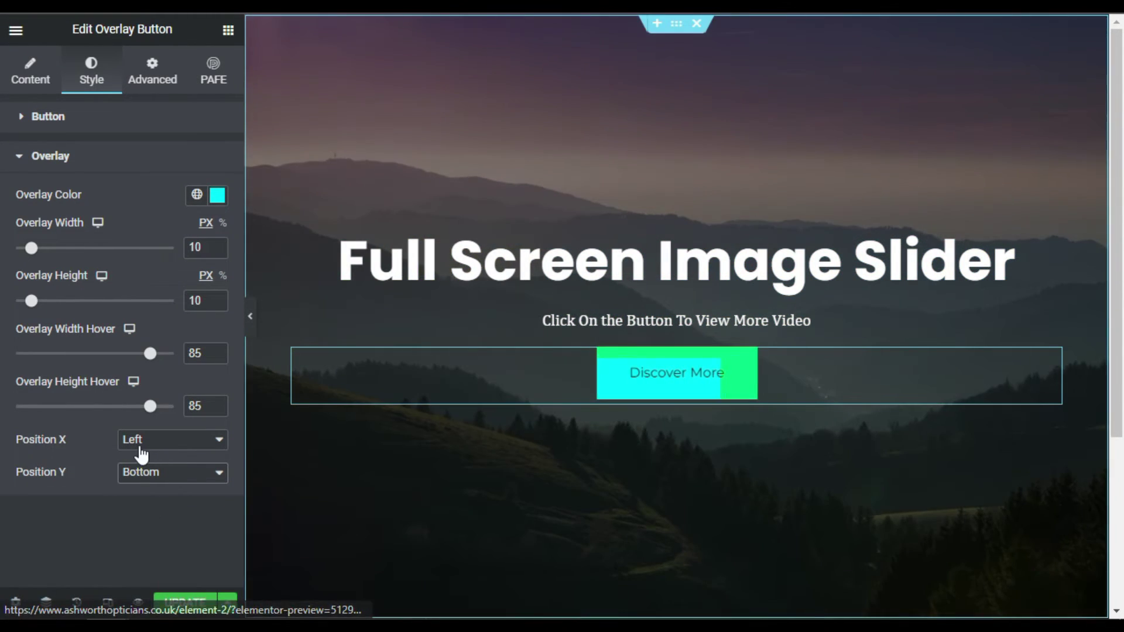
Step: Set the button overlay's horizontal position to Right and preview the updated page
{"action": "left_click", "coordinate": [141, 440]}
{"action": "left_click", "coordinate": [156, 475]}
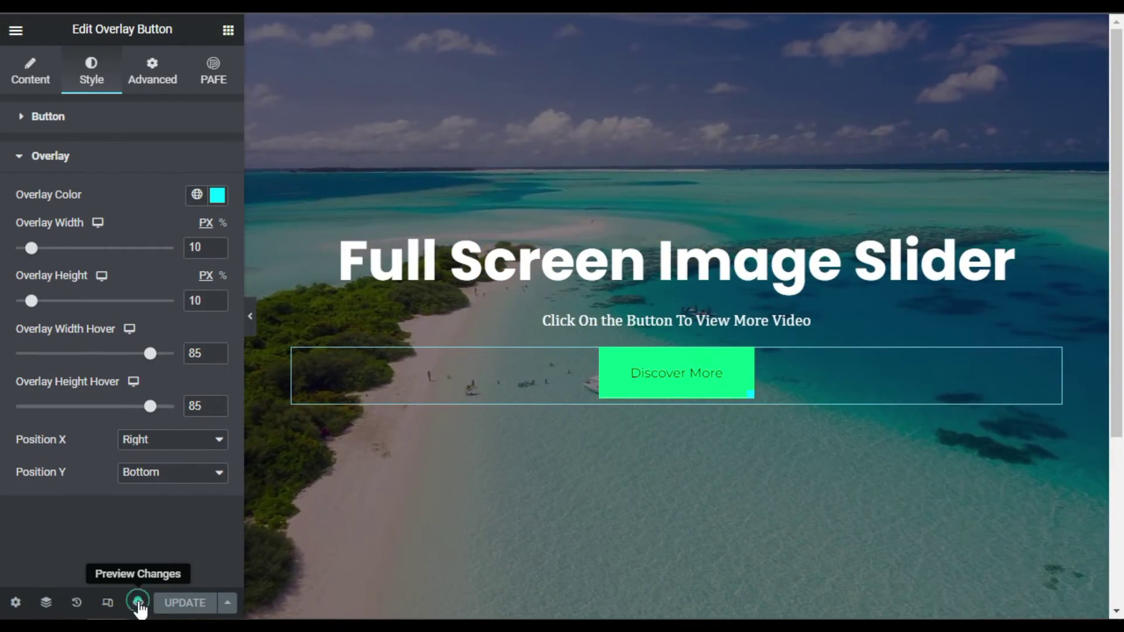
{"action": "left_click", "coordinate": [139, 602]}
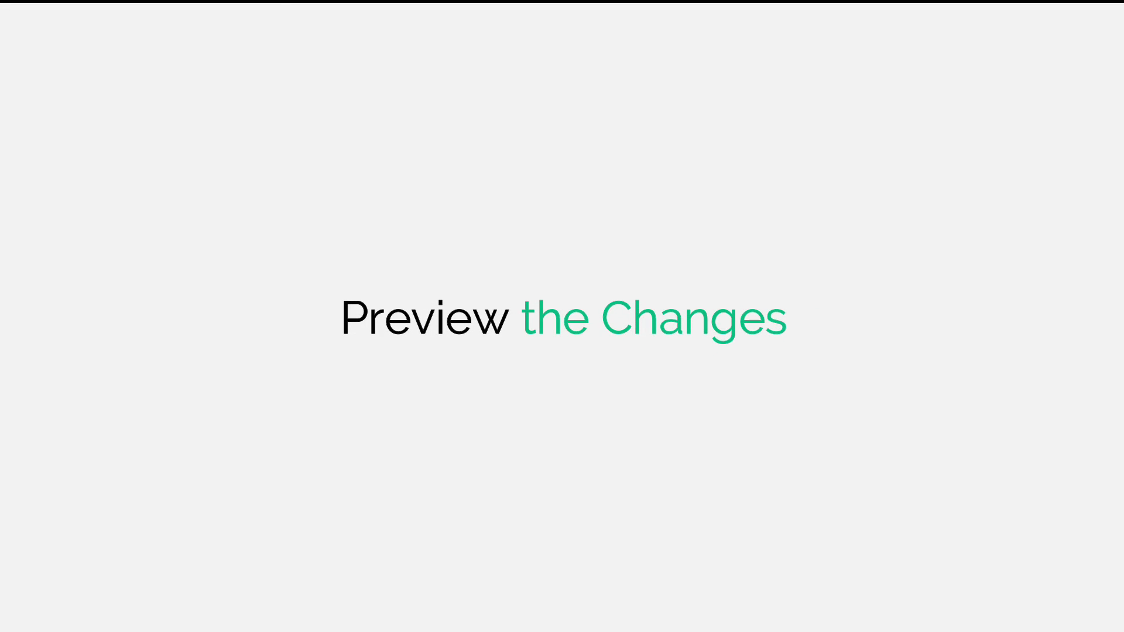